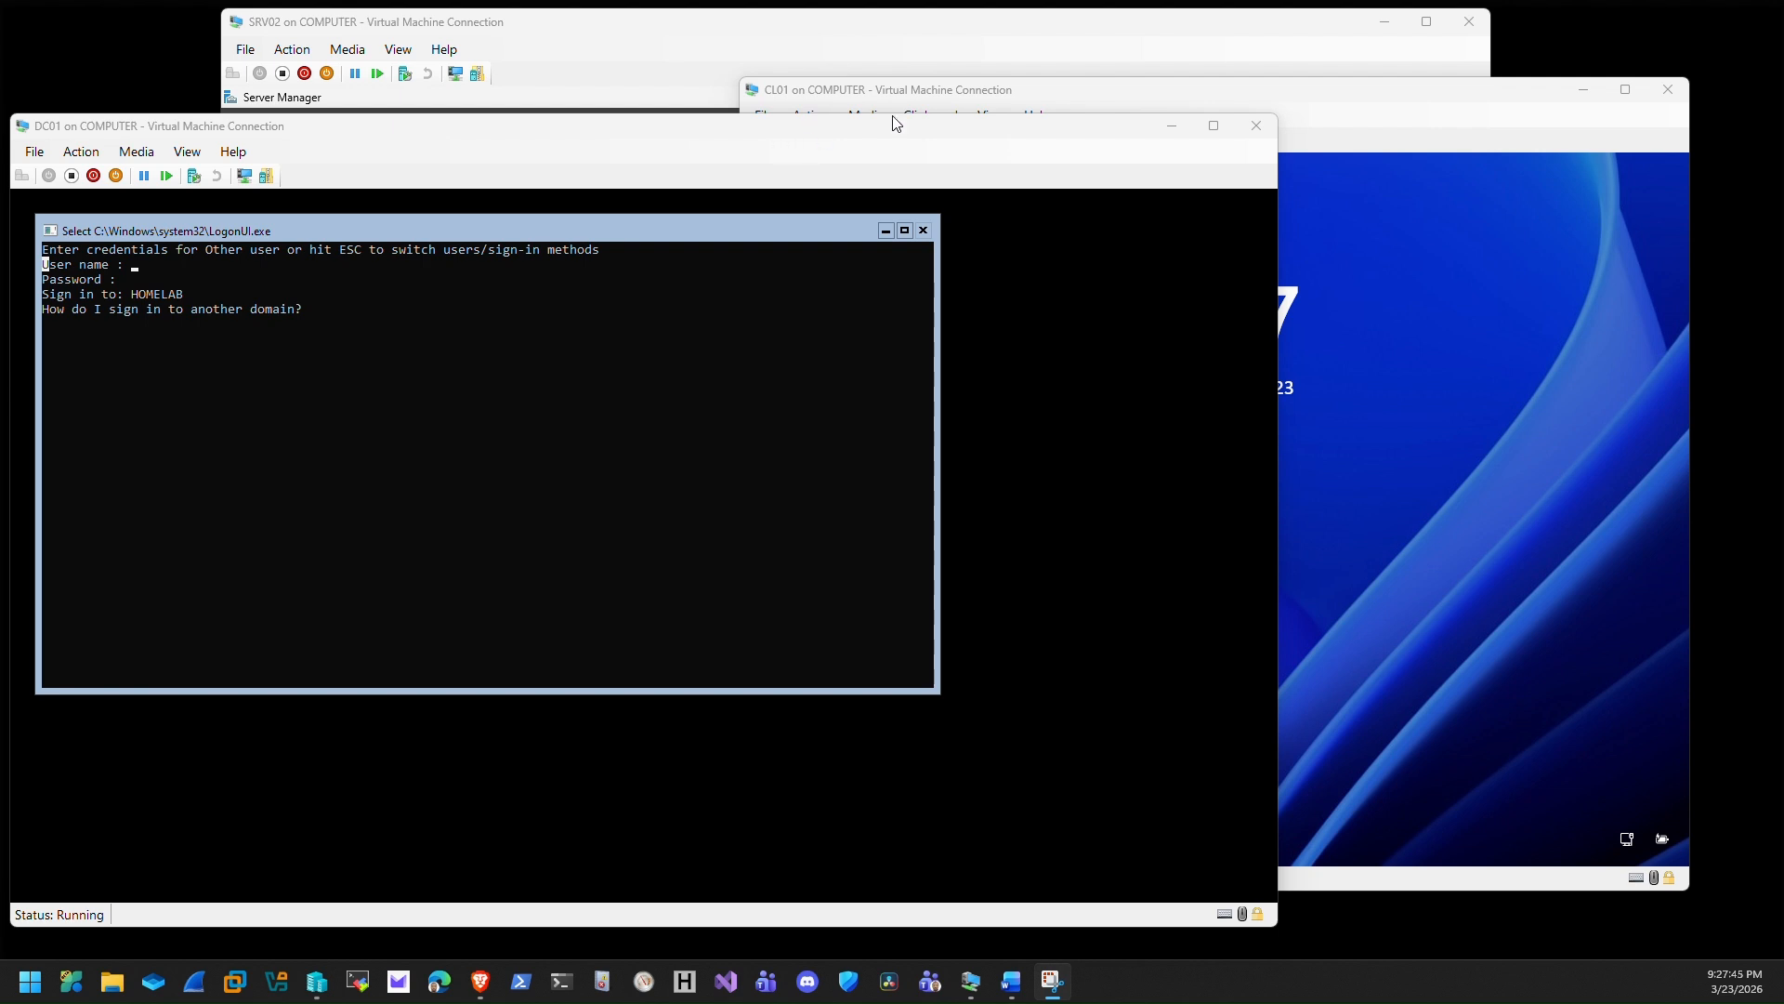
click(636, 390)
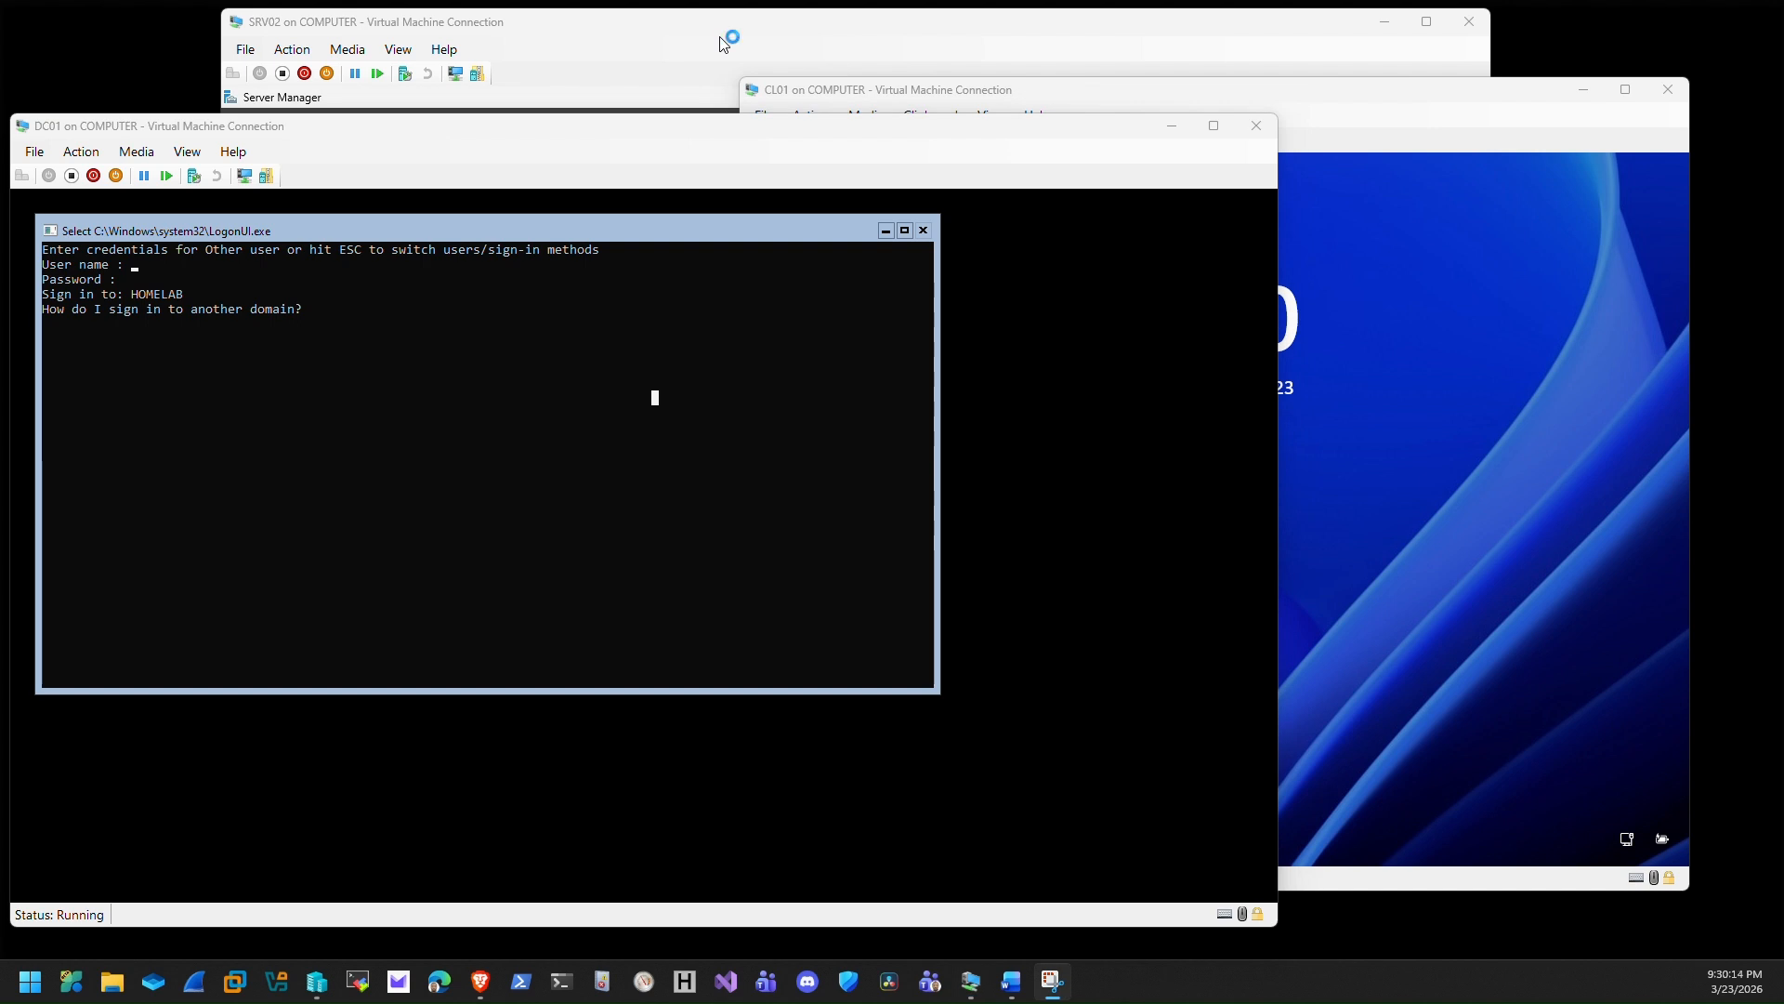
click(1325, 506)
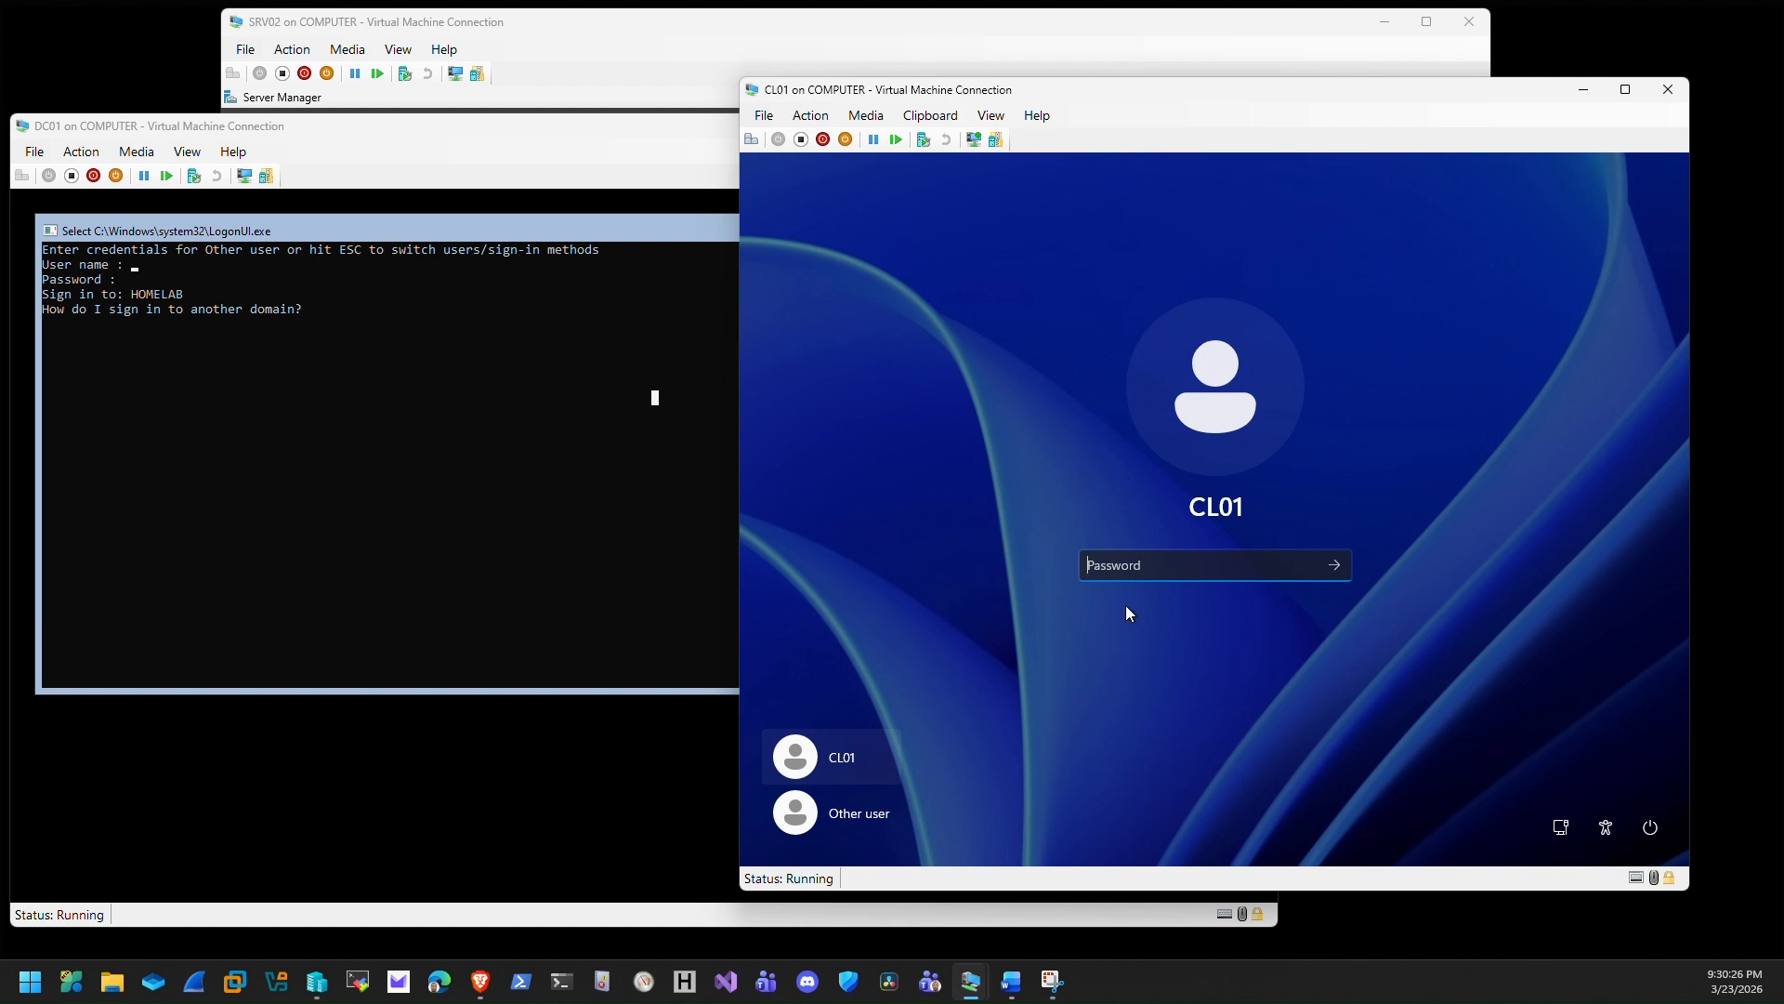
click(62, 135)
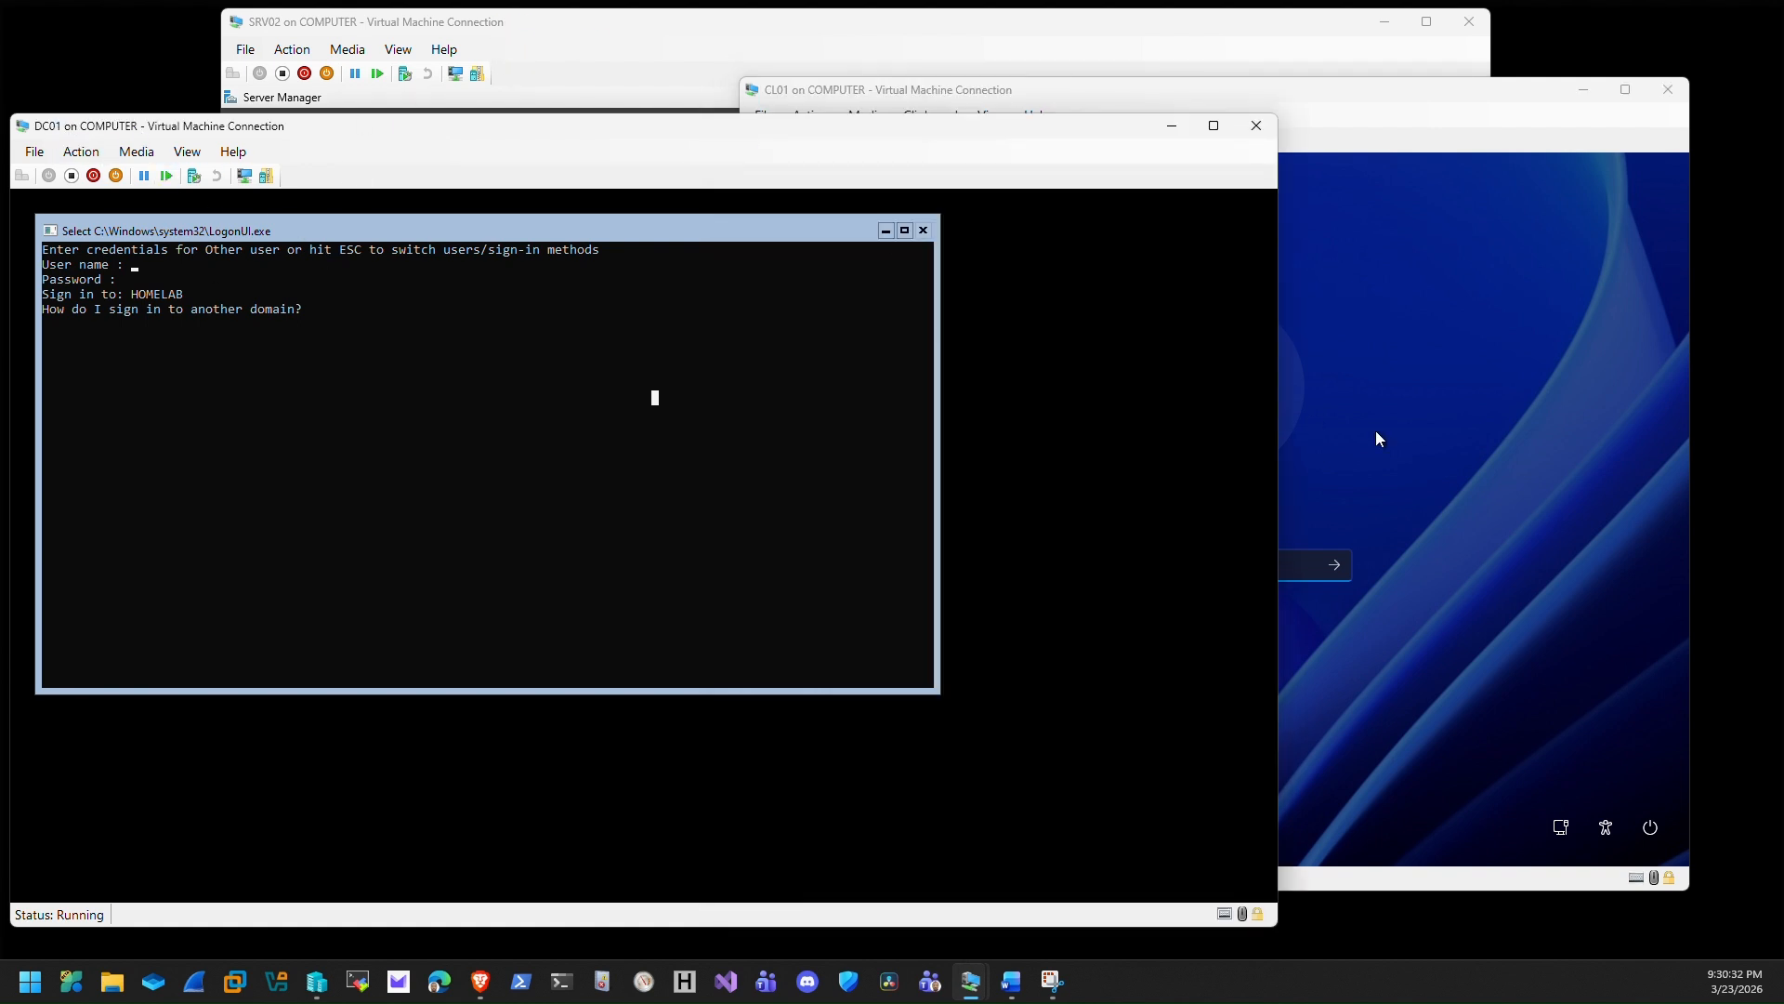
- Sign in to the CL01 virtual machine as the other user homelab\Administrator, entering the account password
click(1420, 467)
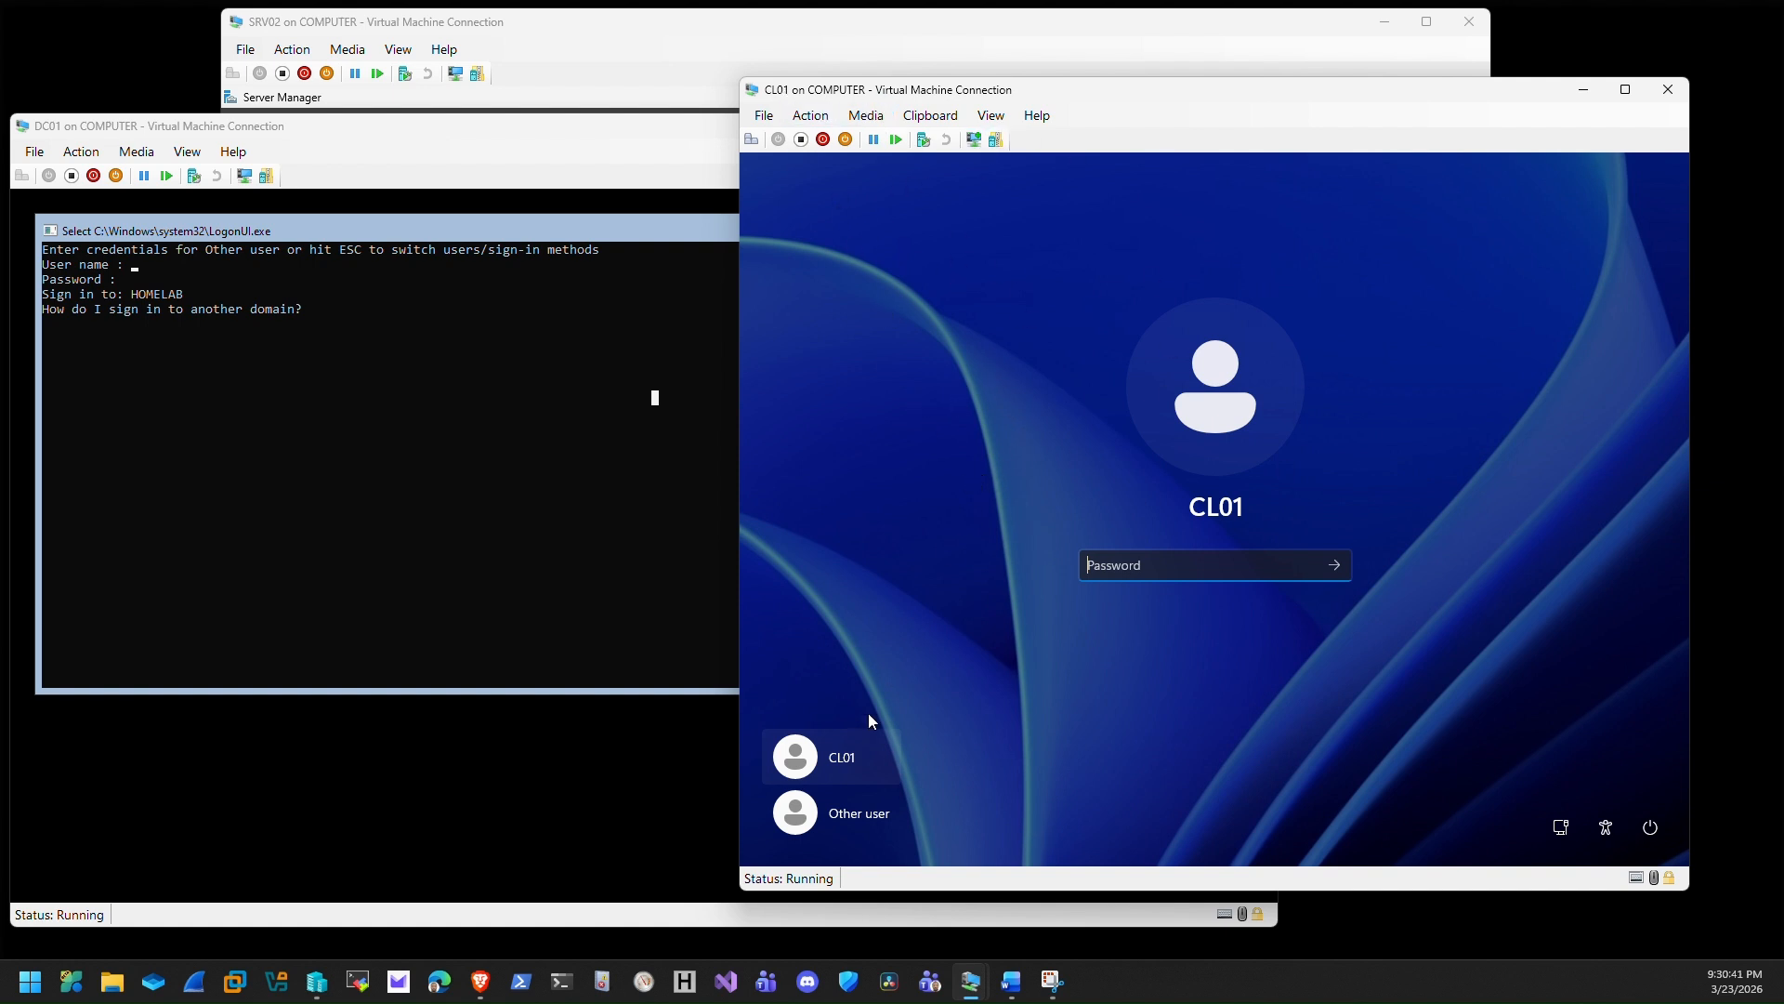
click(859, 812)
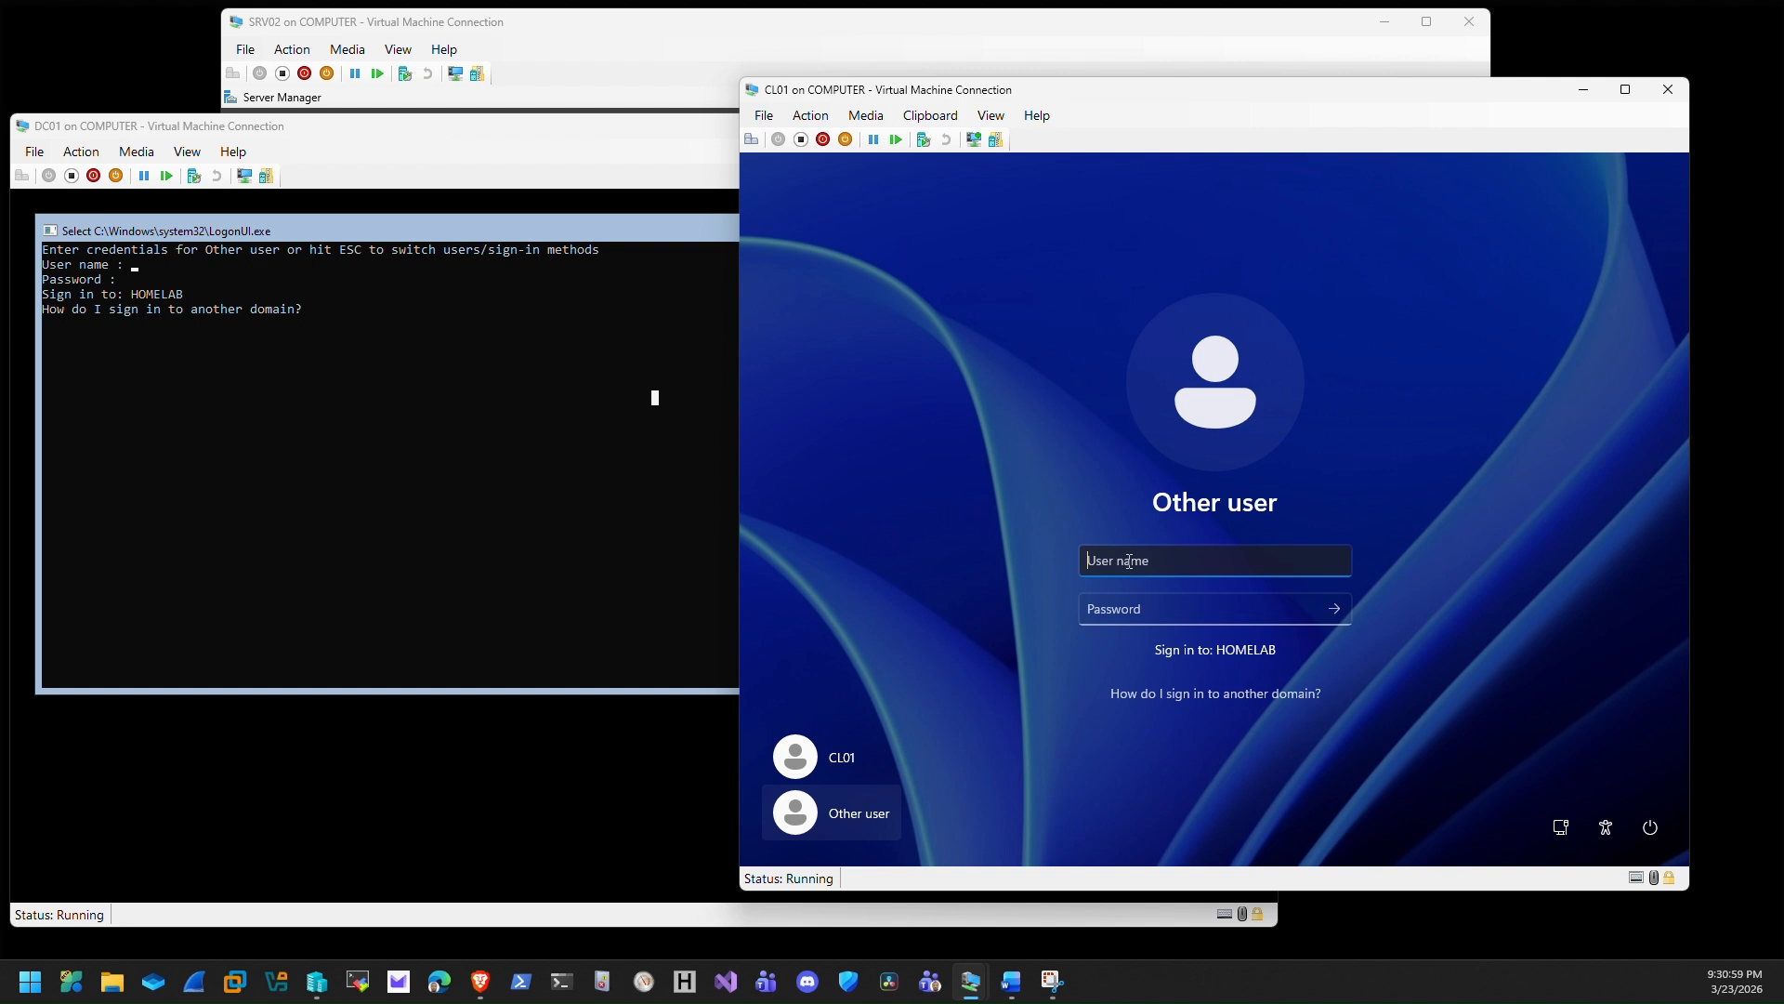
text(Administratorhomel\ab\)
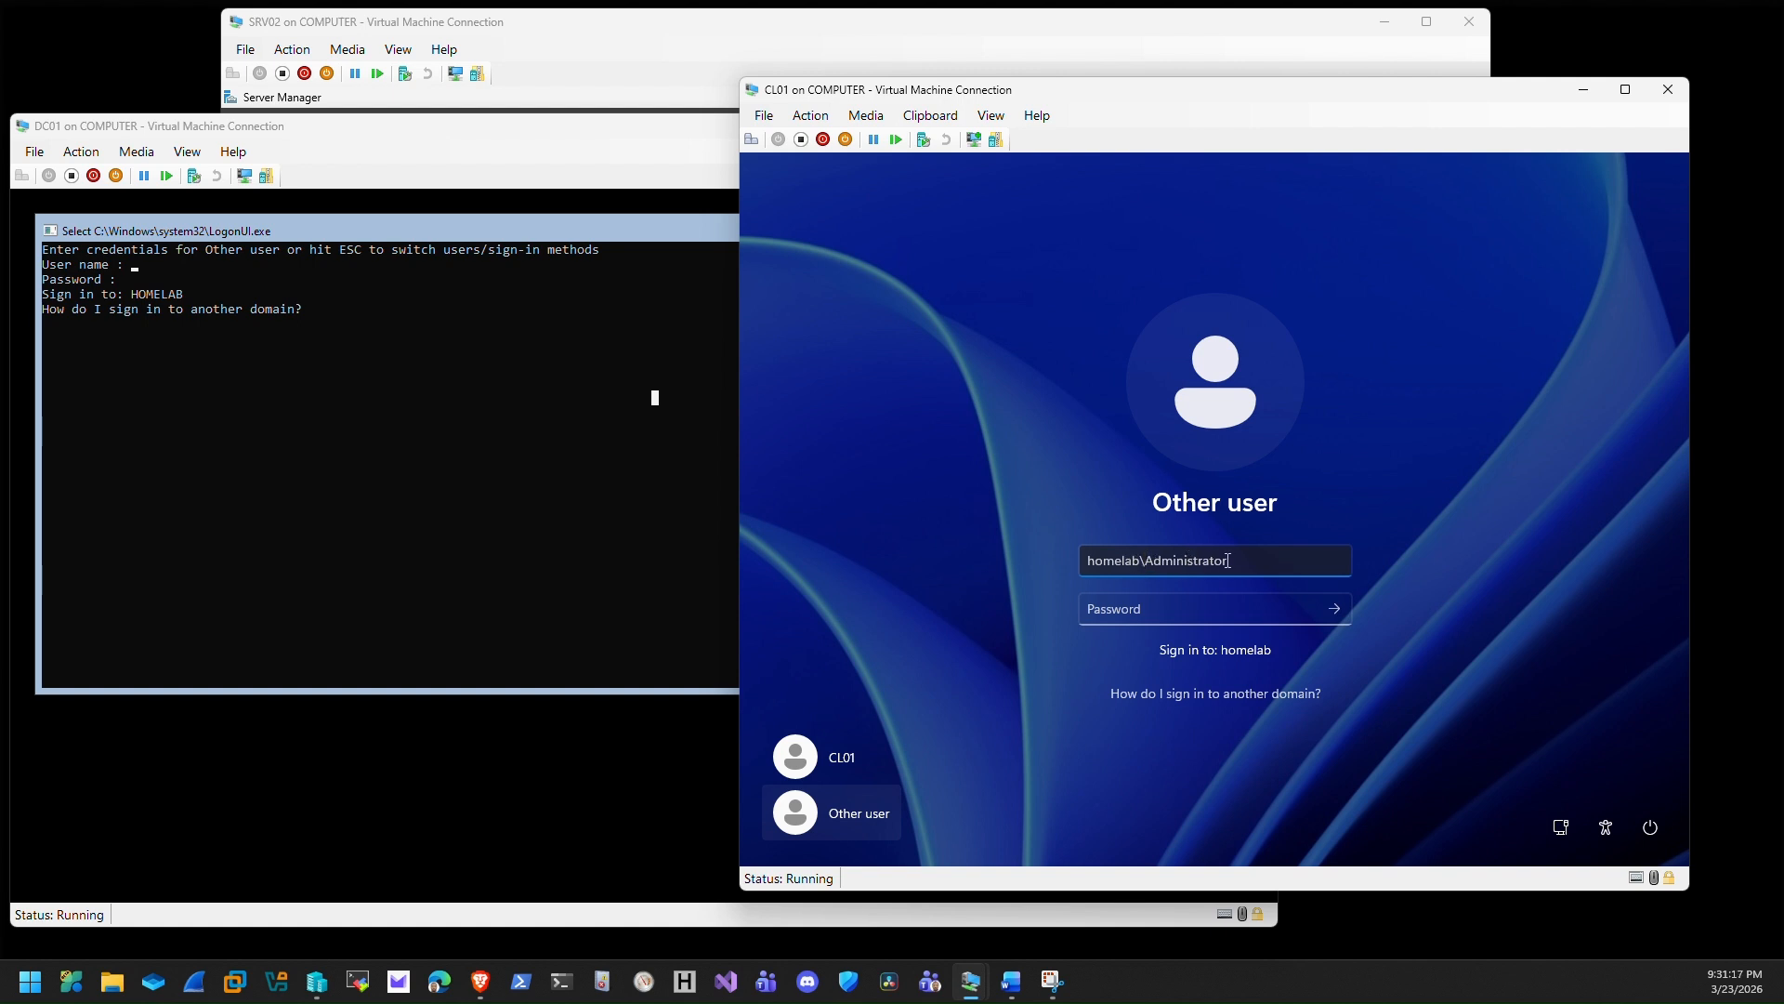
key(Tab)
text(•••••••••)
key(Return)
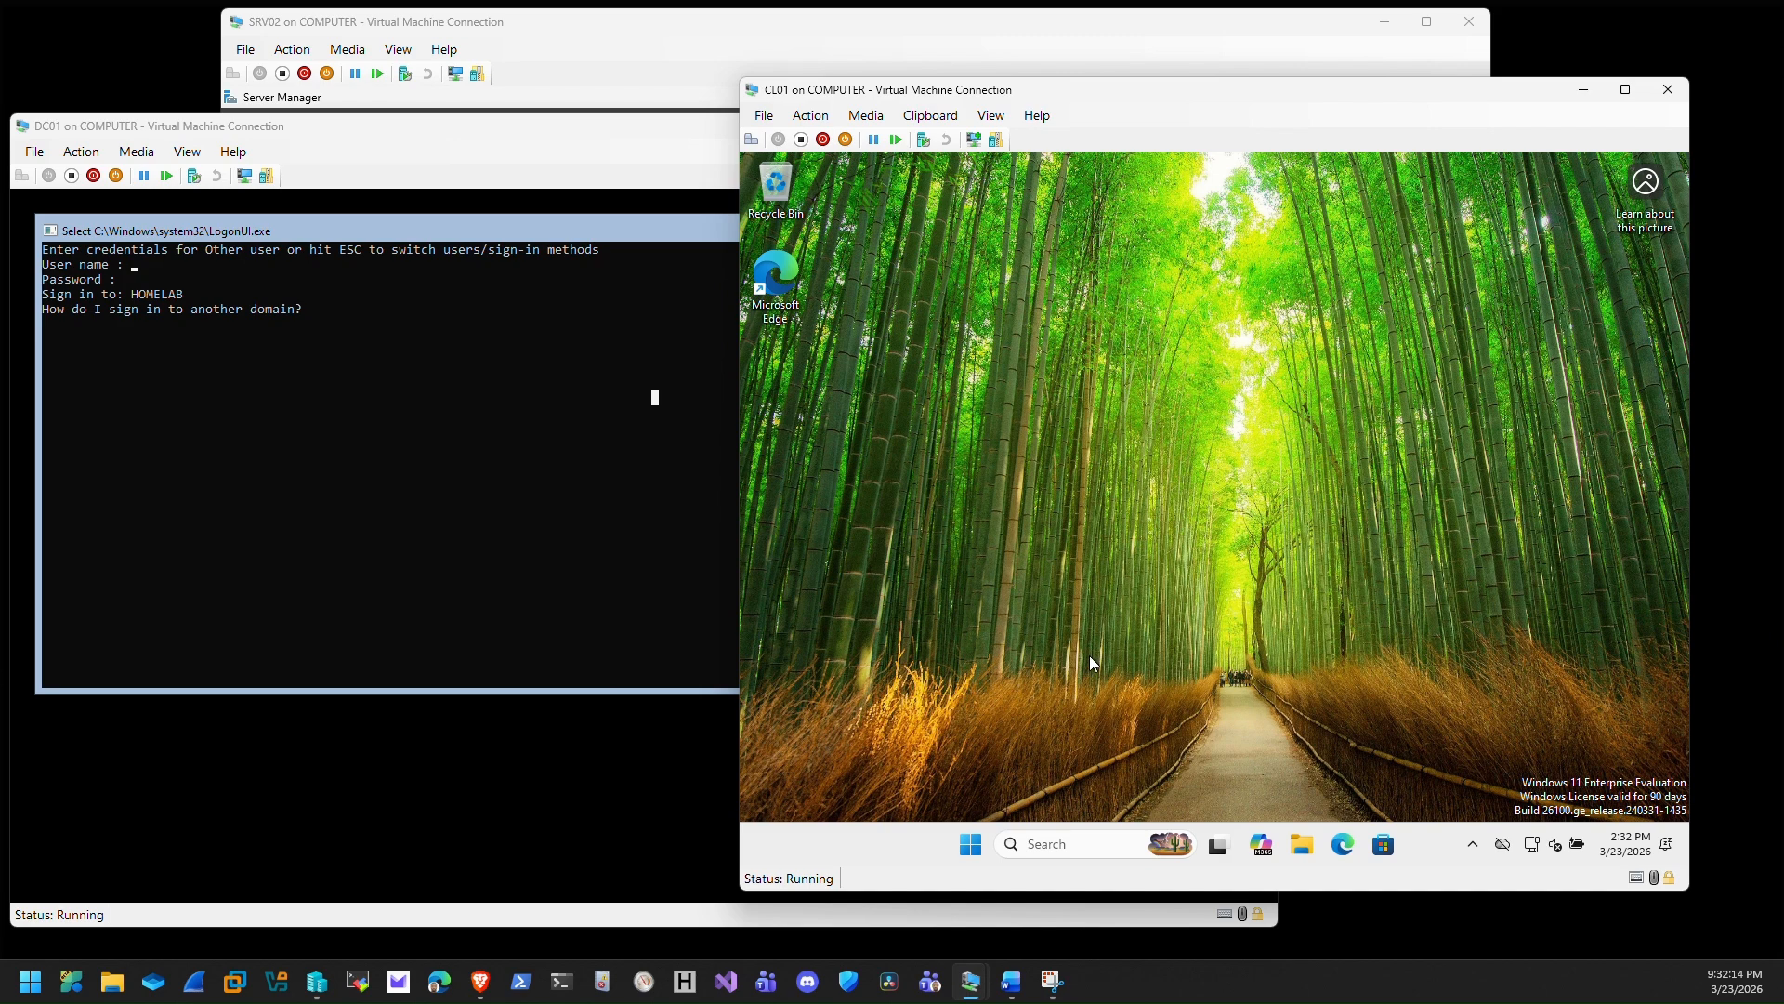
- Find the Optional features settings on CL01 and look through the list of already added features
click(970, 846)
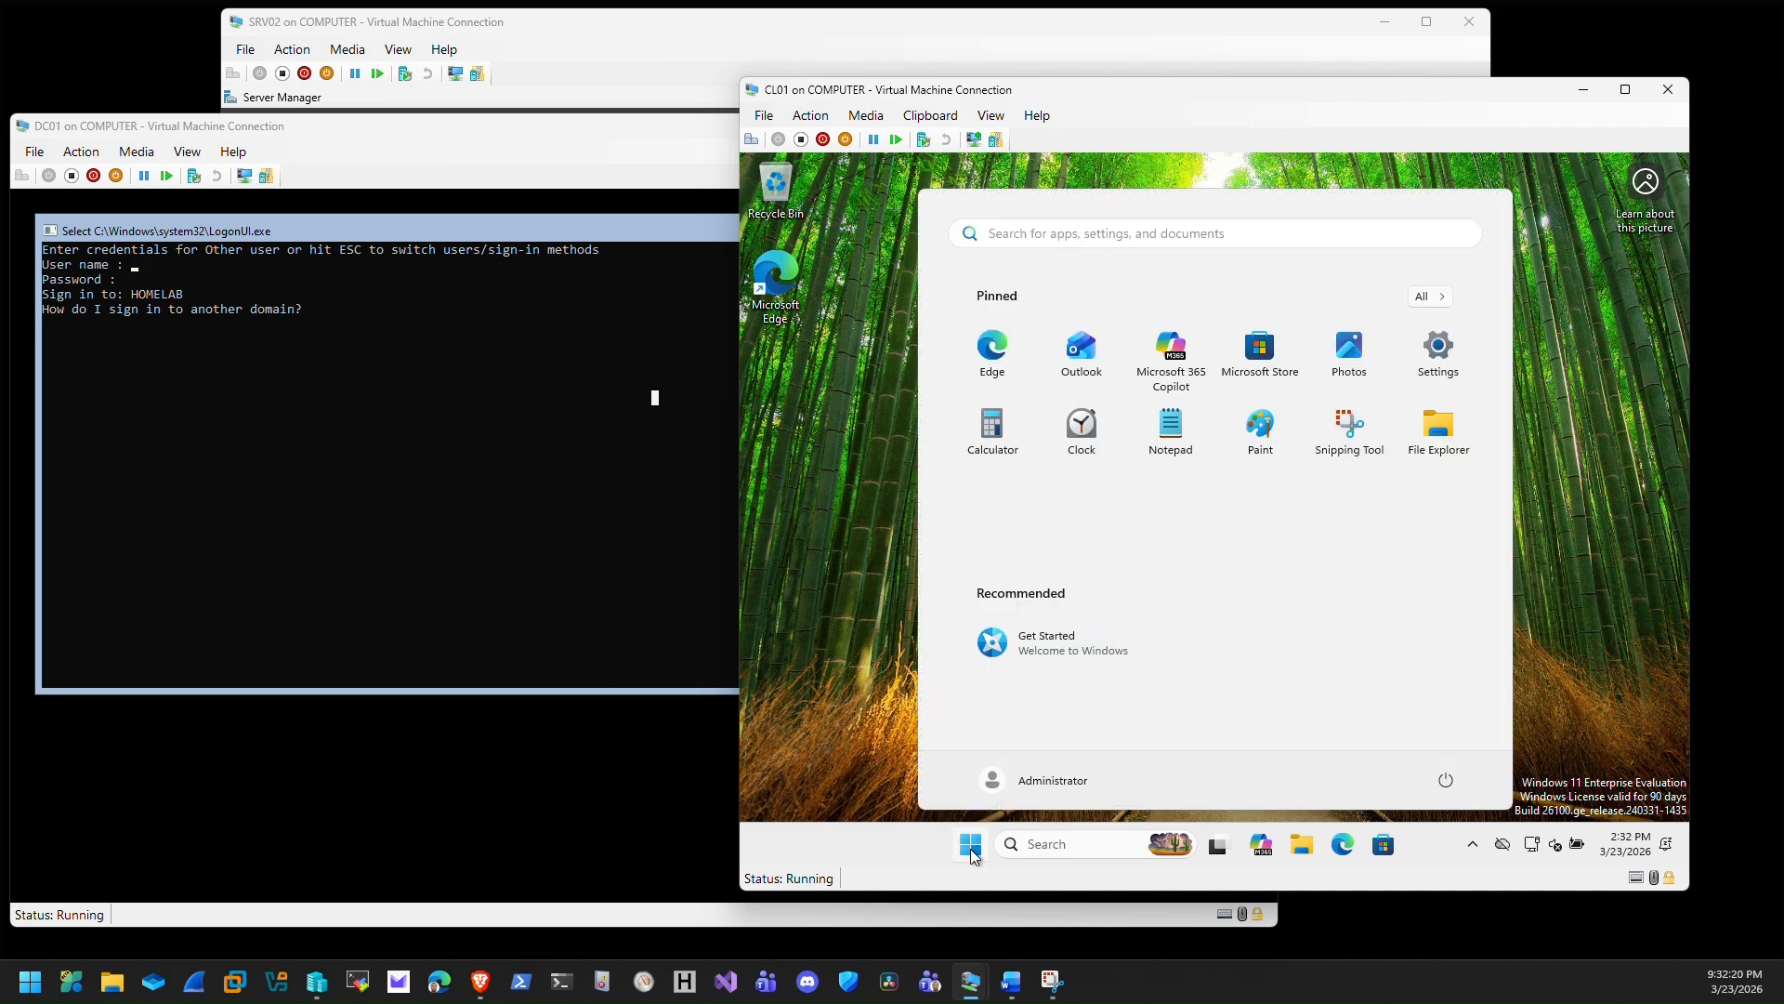
text(optional features)
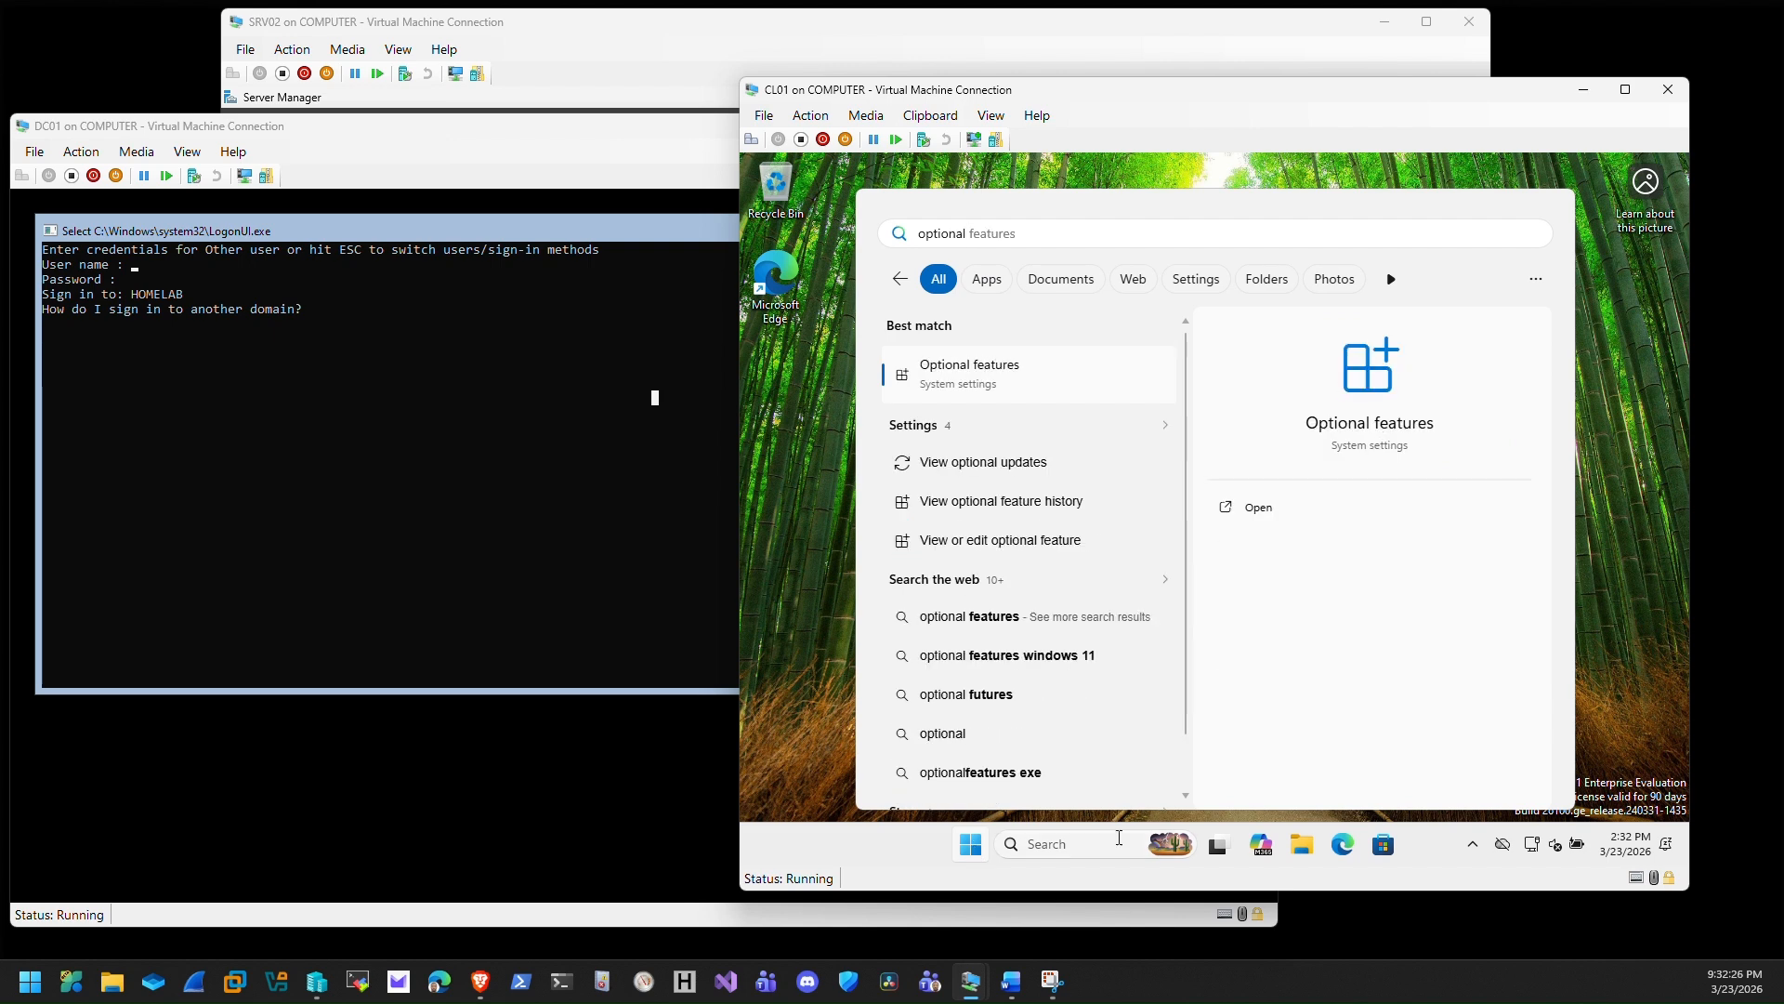
click(959, 374)
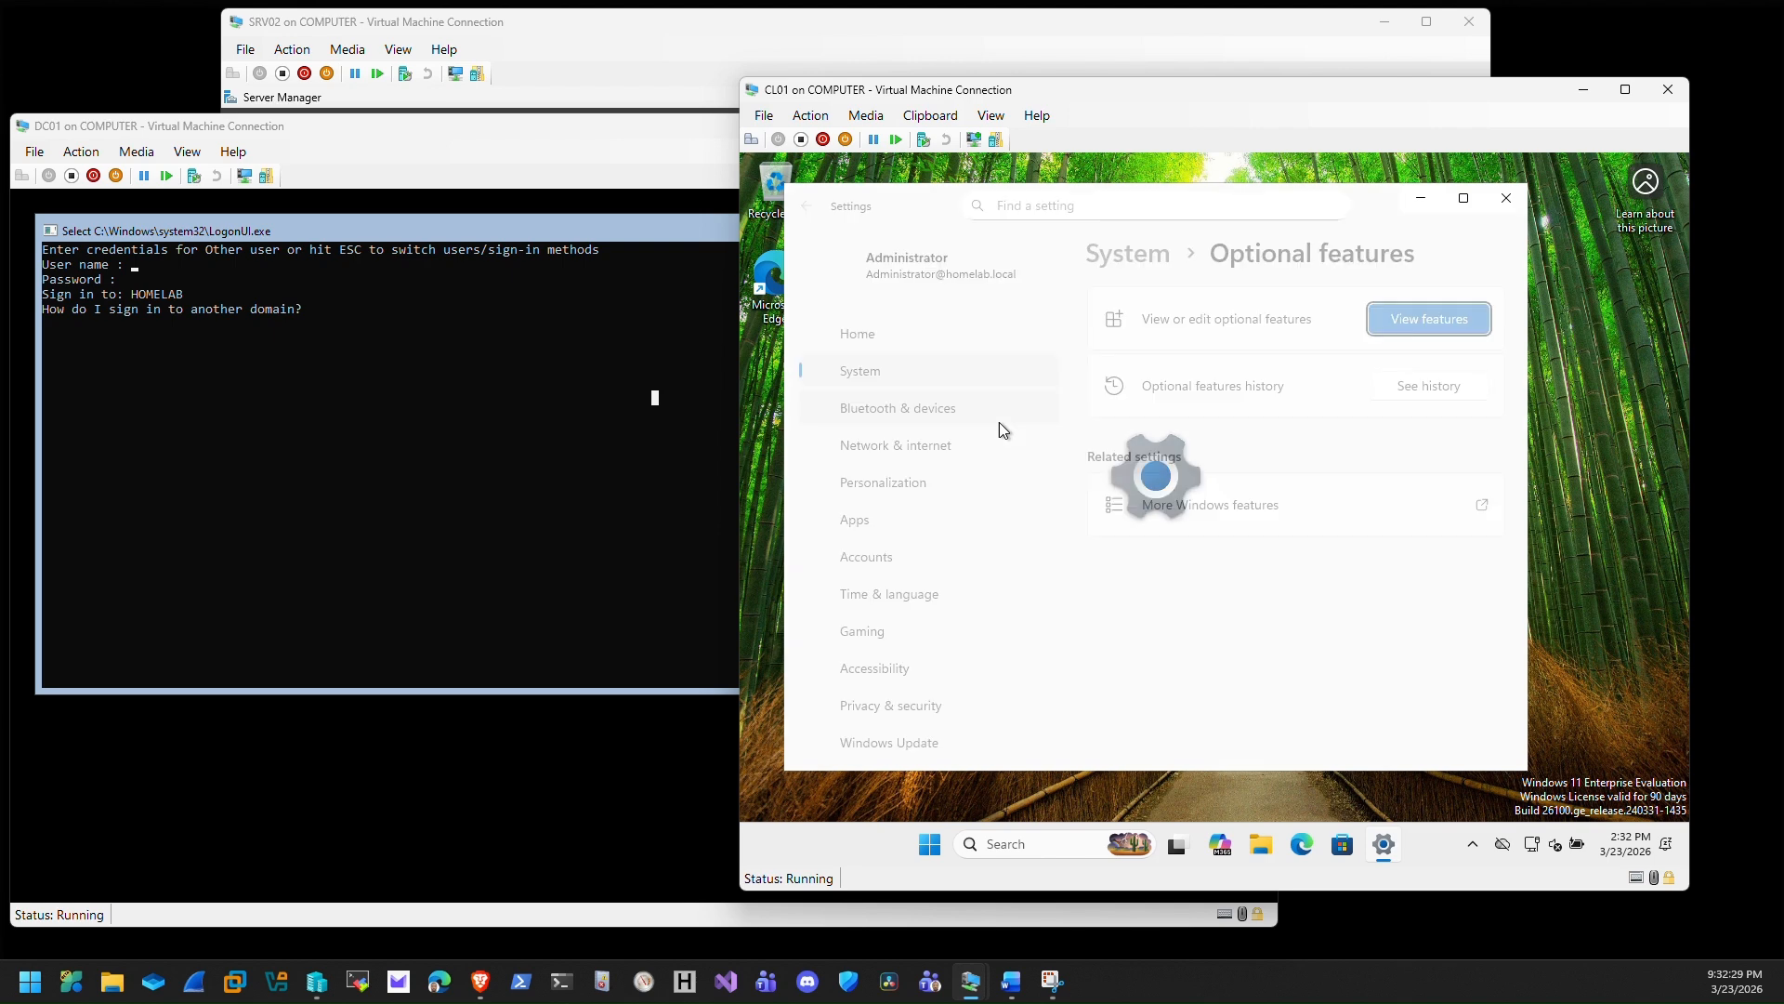
click(1430, 319)
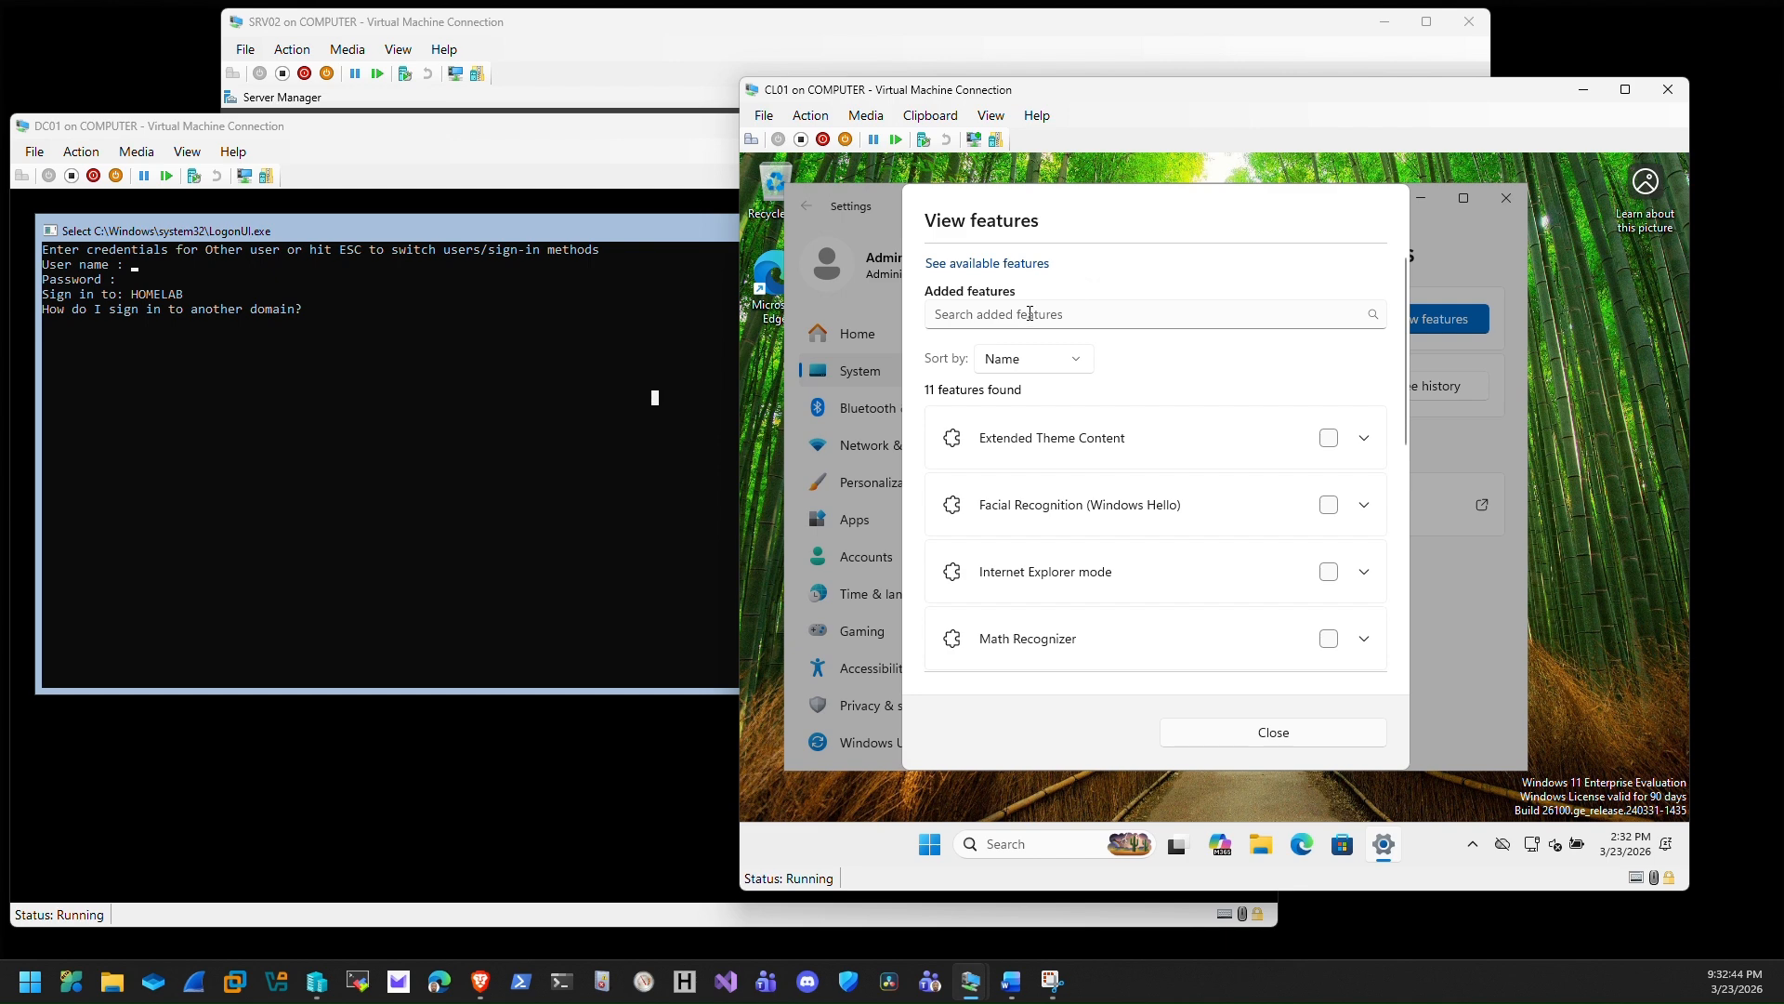
scroll(1052, 557, down, 5)
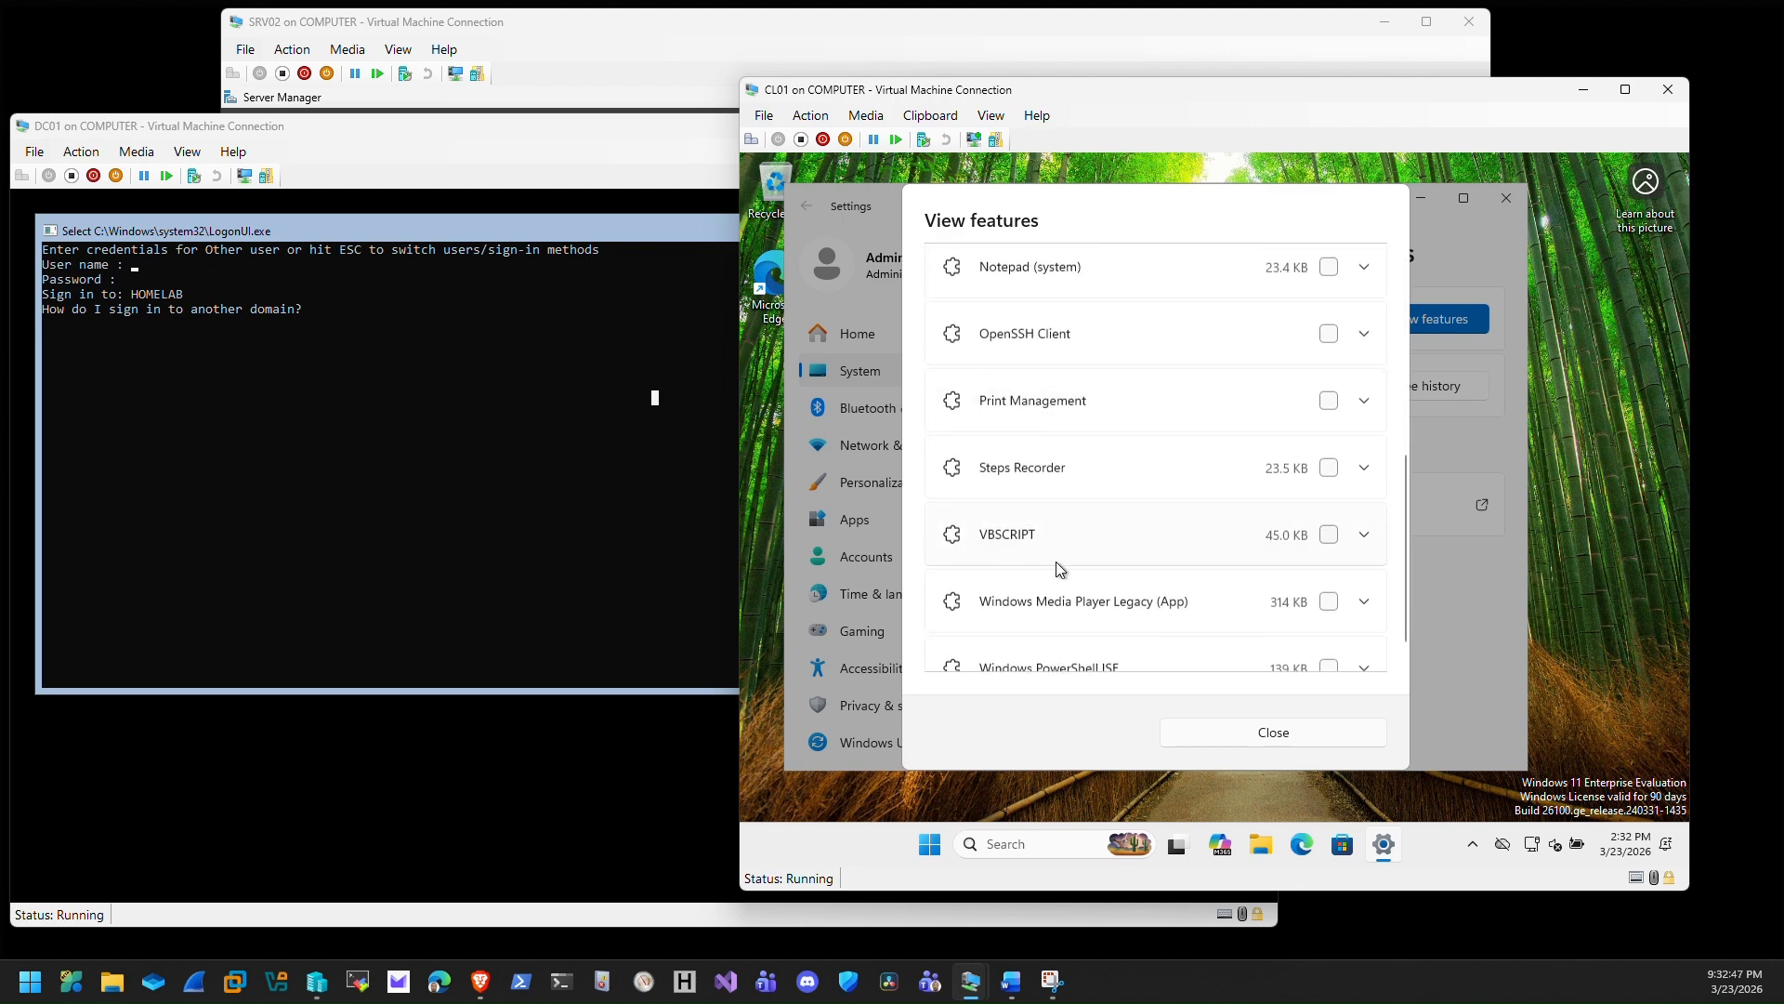
scroll(1059, 544, down, 1)
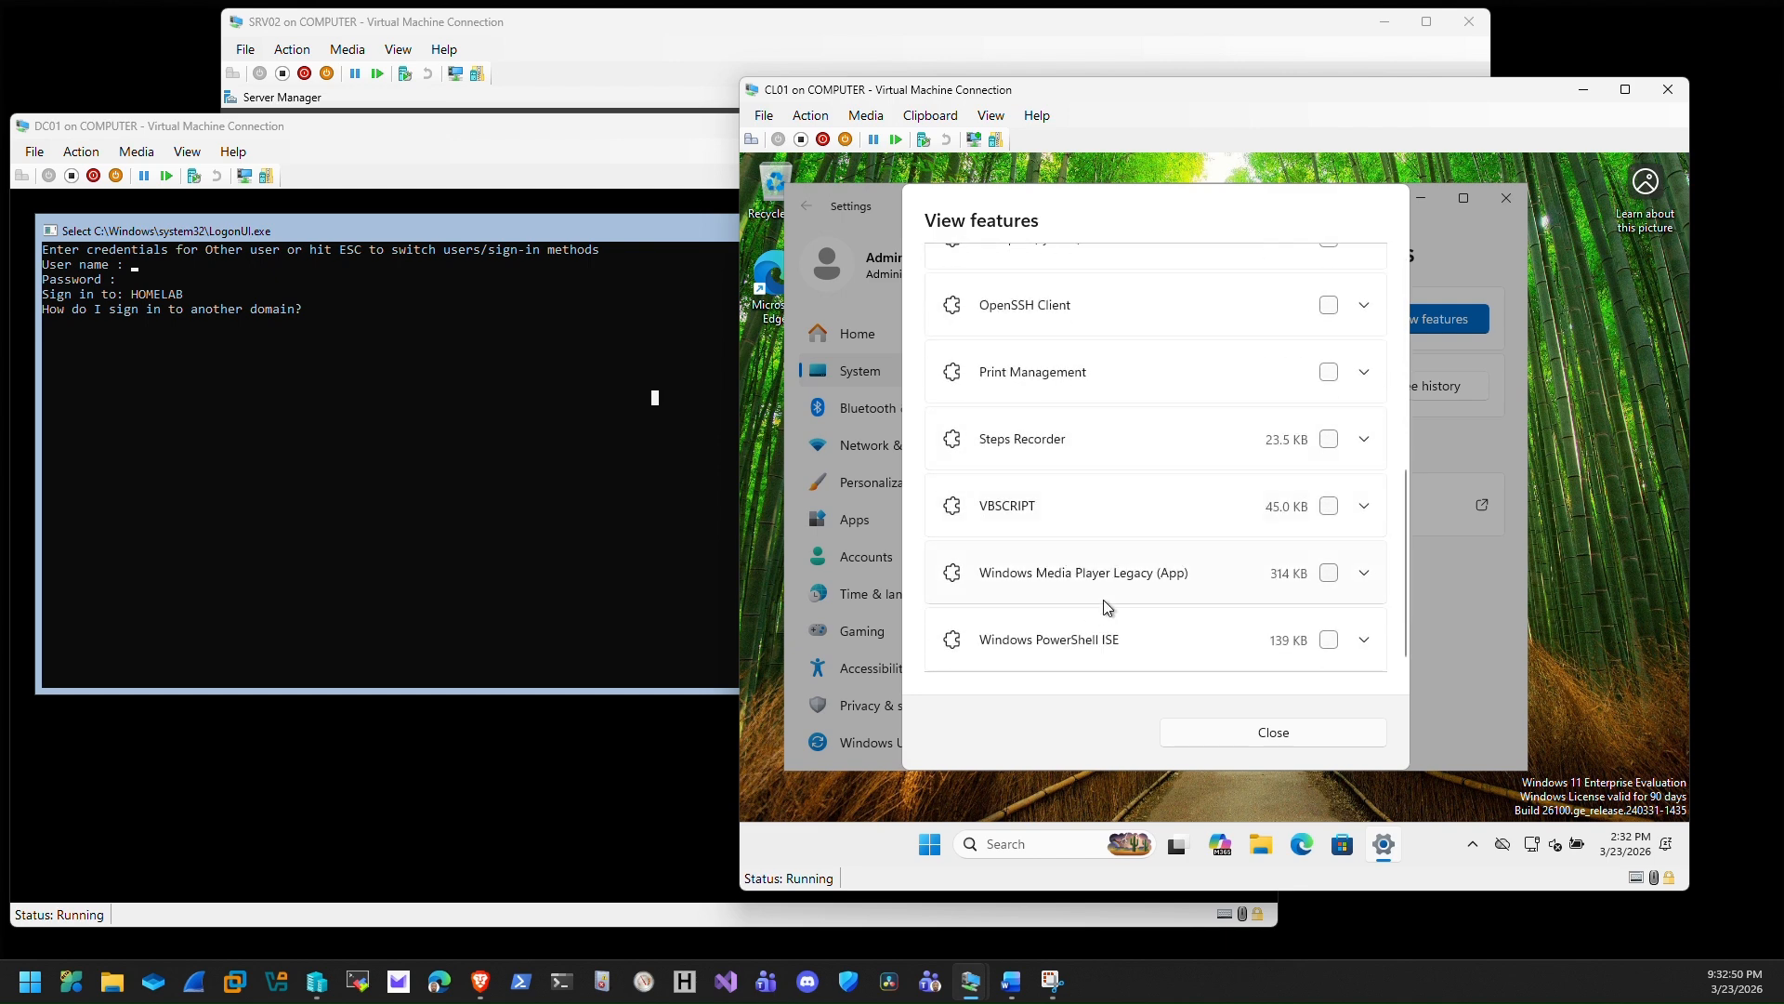
scroll(1104, 590, up, 8)
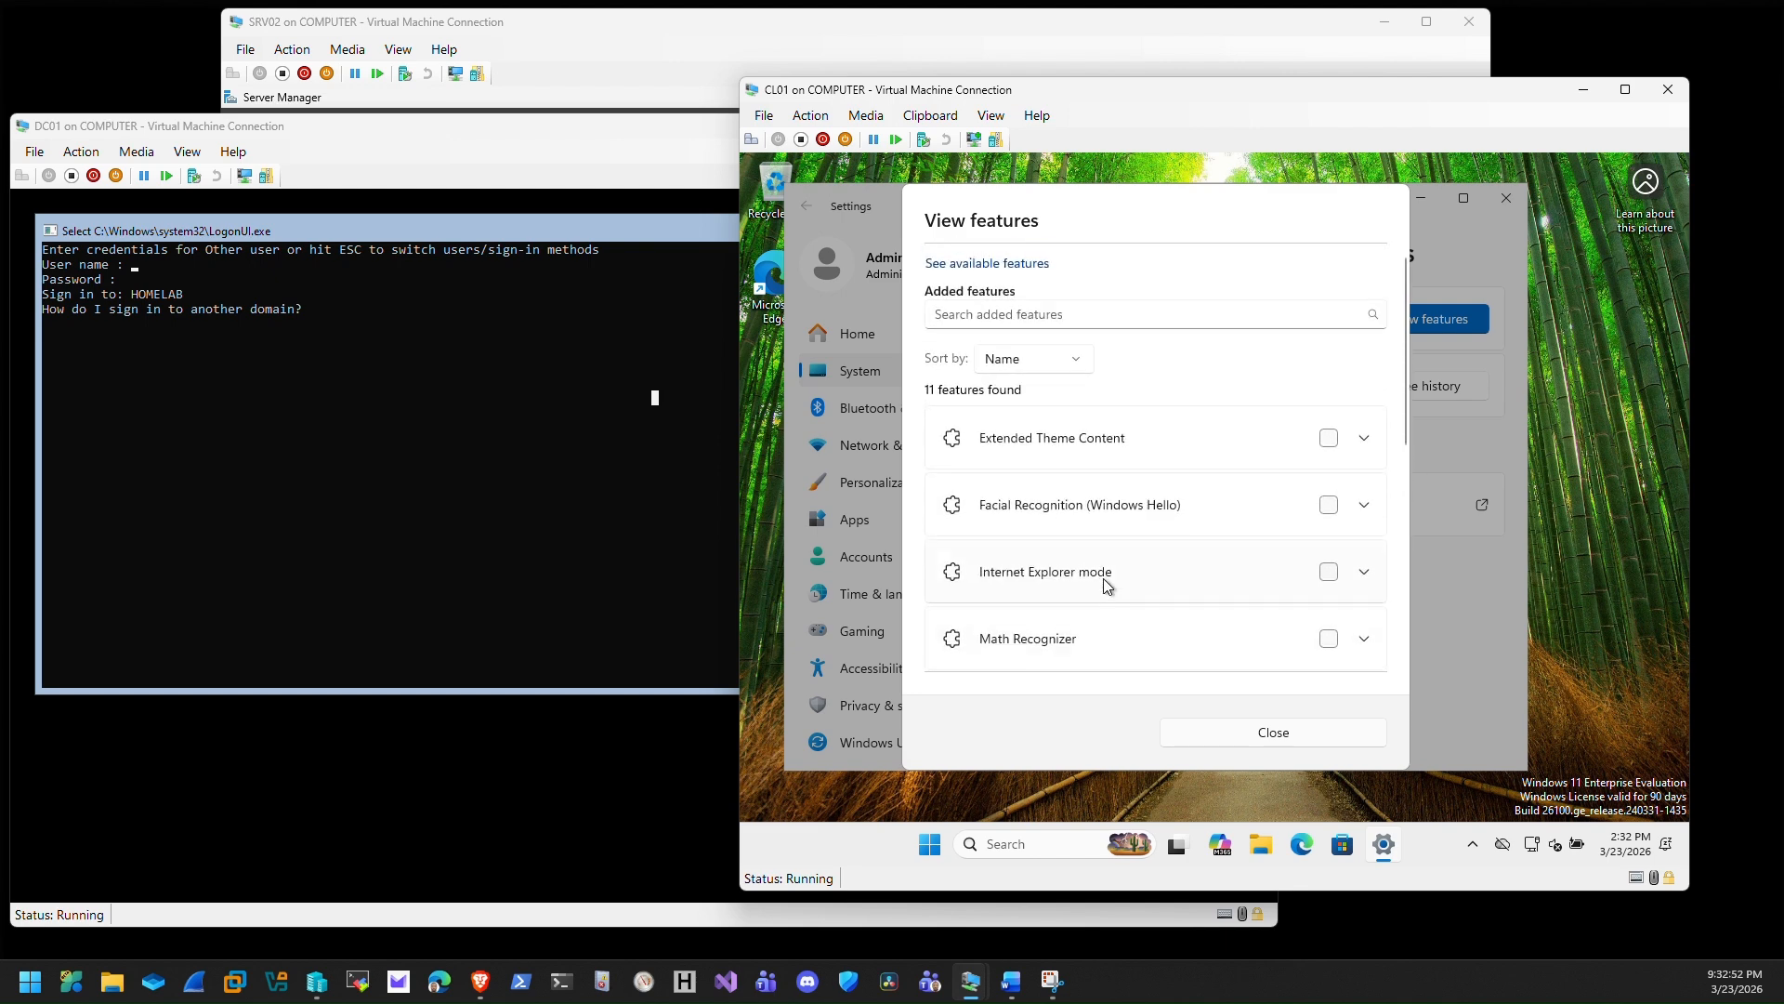
- Show the available optional features and filter them by RSAT
click(980, 271)
text(RSAT)
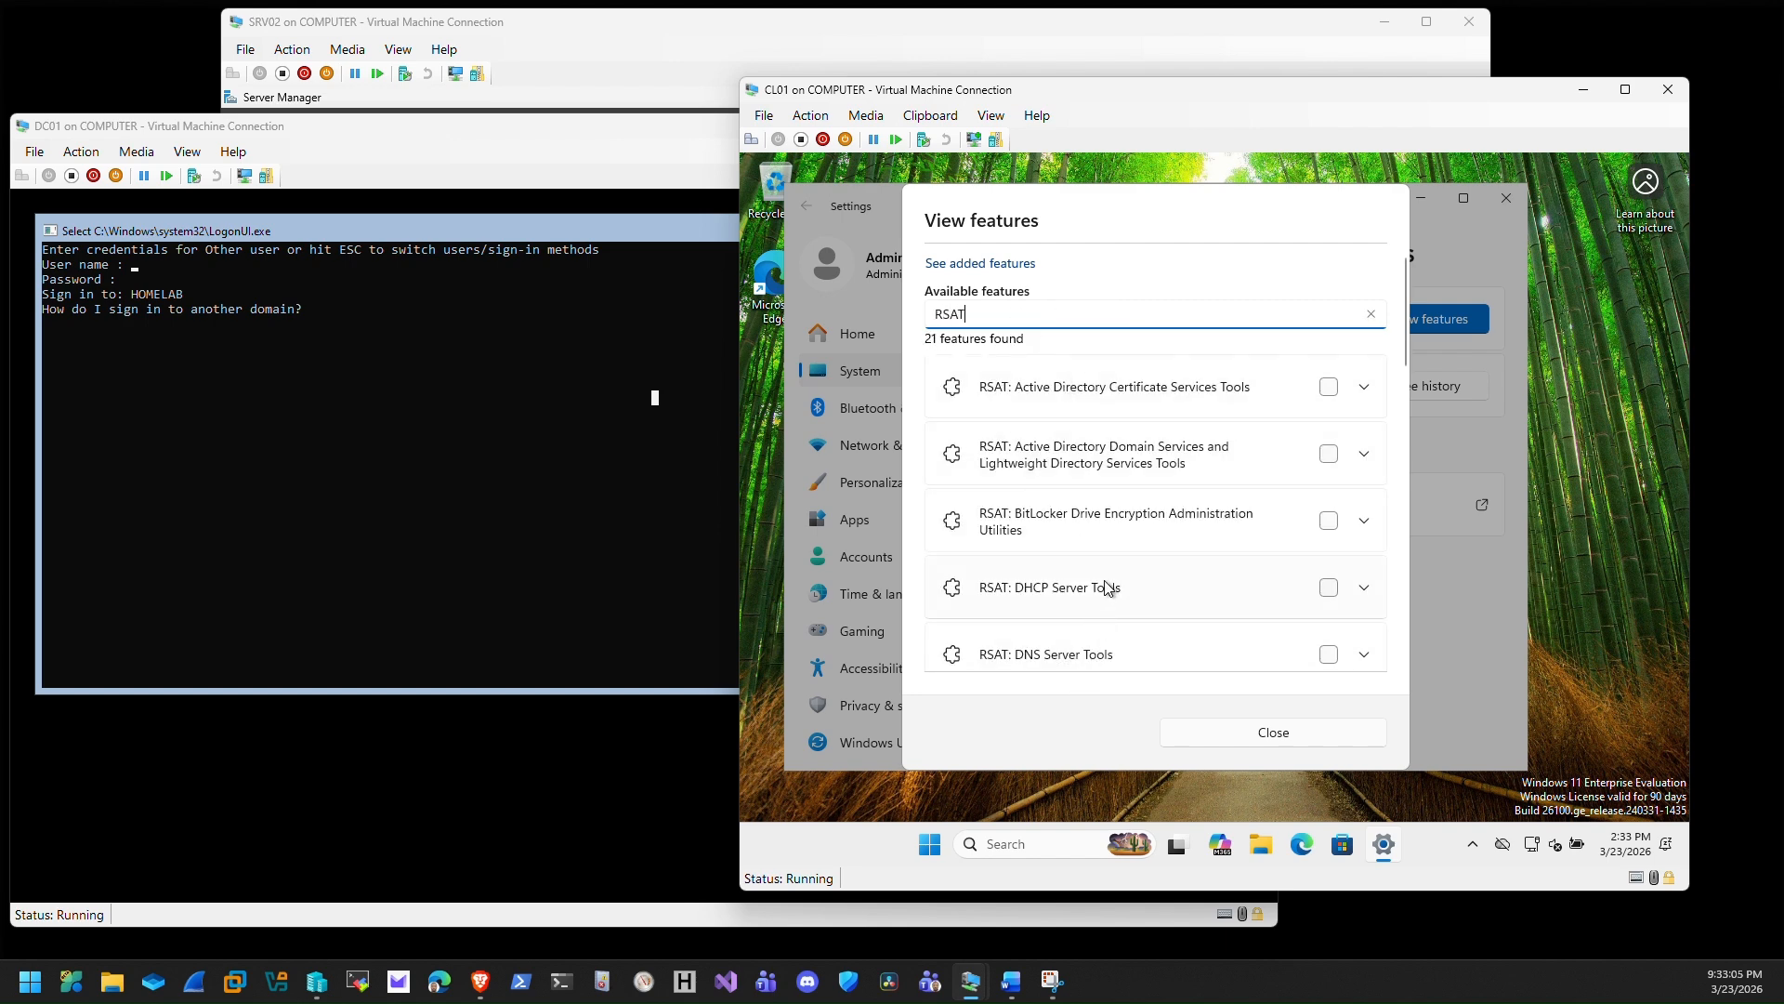
scroll(1085, 420, down, 10)
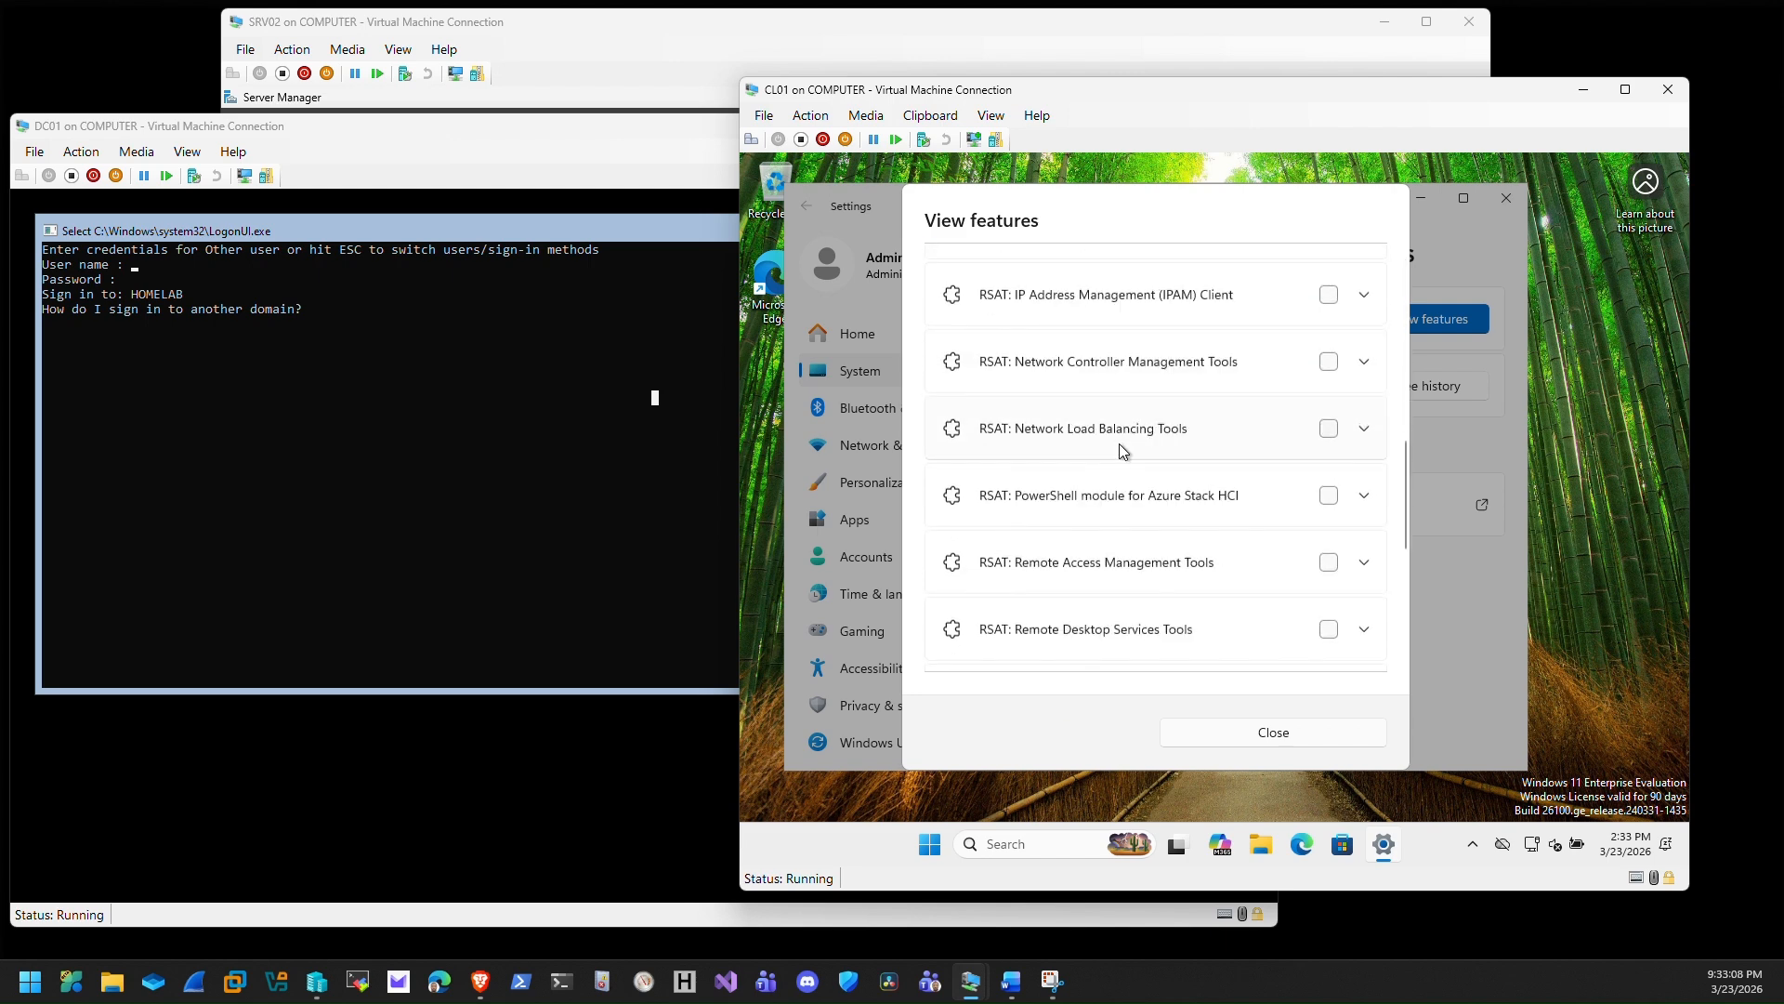
scroll(1130, 463, up, 10)
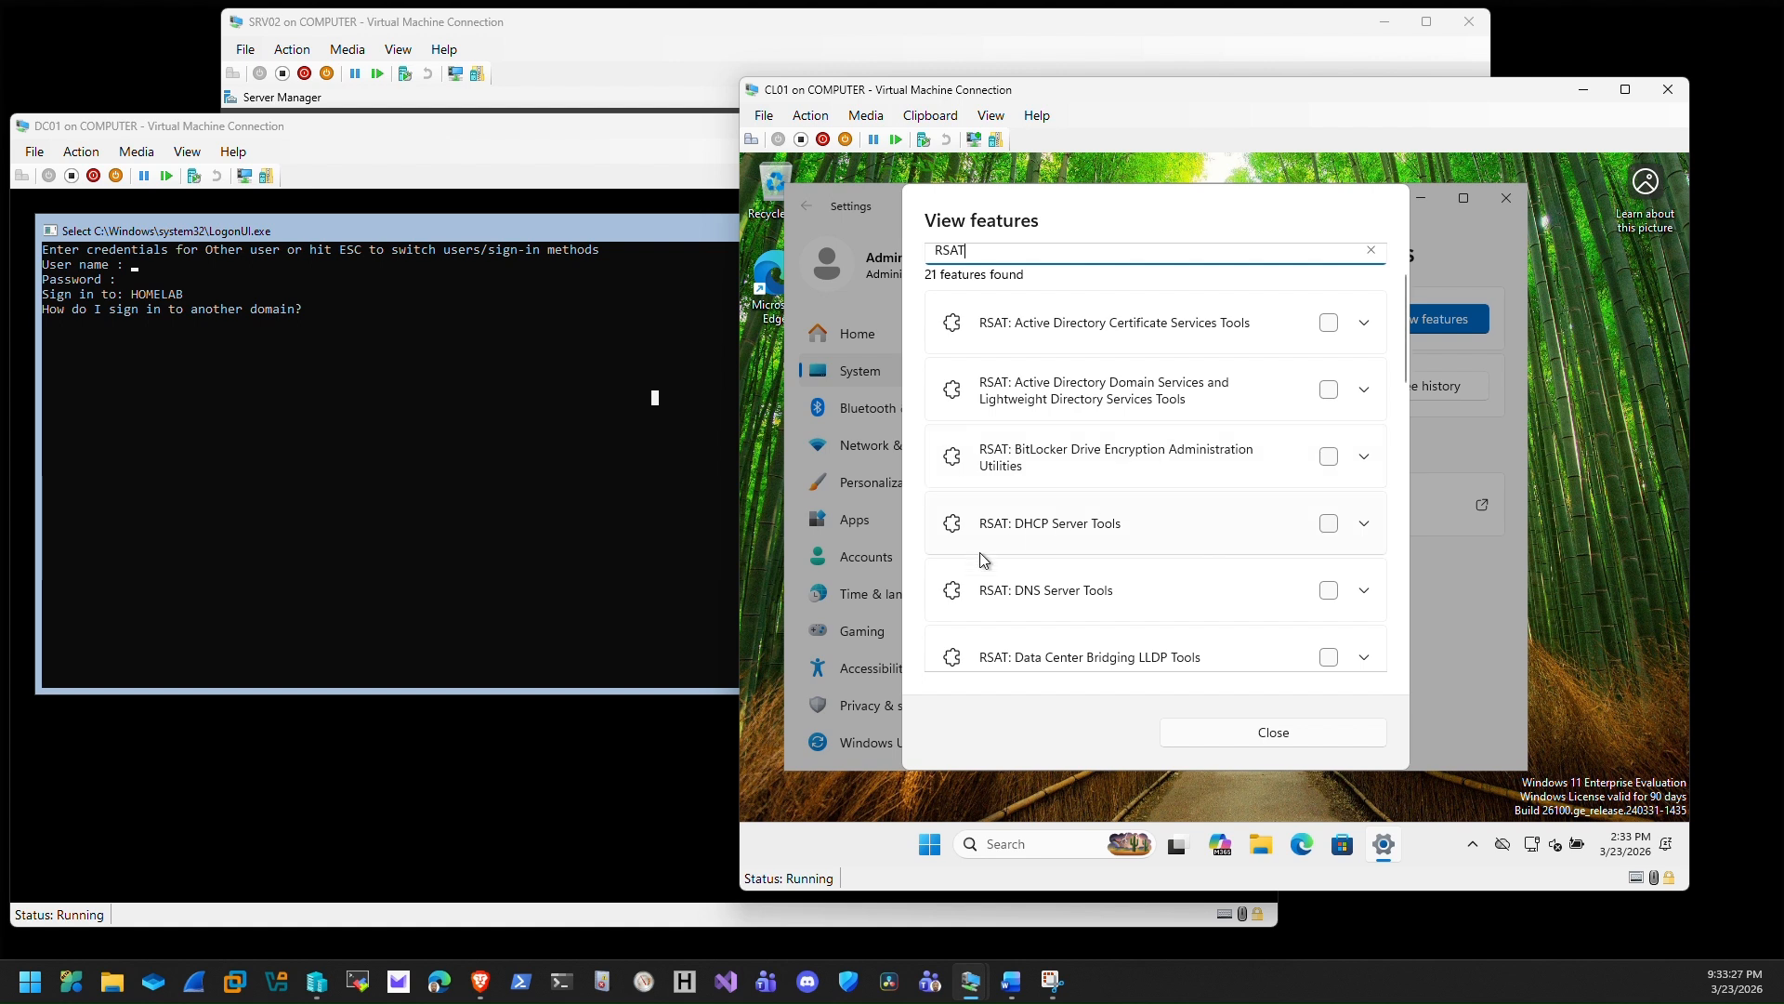
- Select the RSAT features DHCP Server Tools, DNS Server Tools, File Services Tools, Group Policy Management Tools and Server Manager
click(1327, 523)
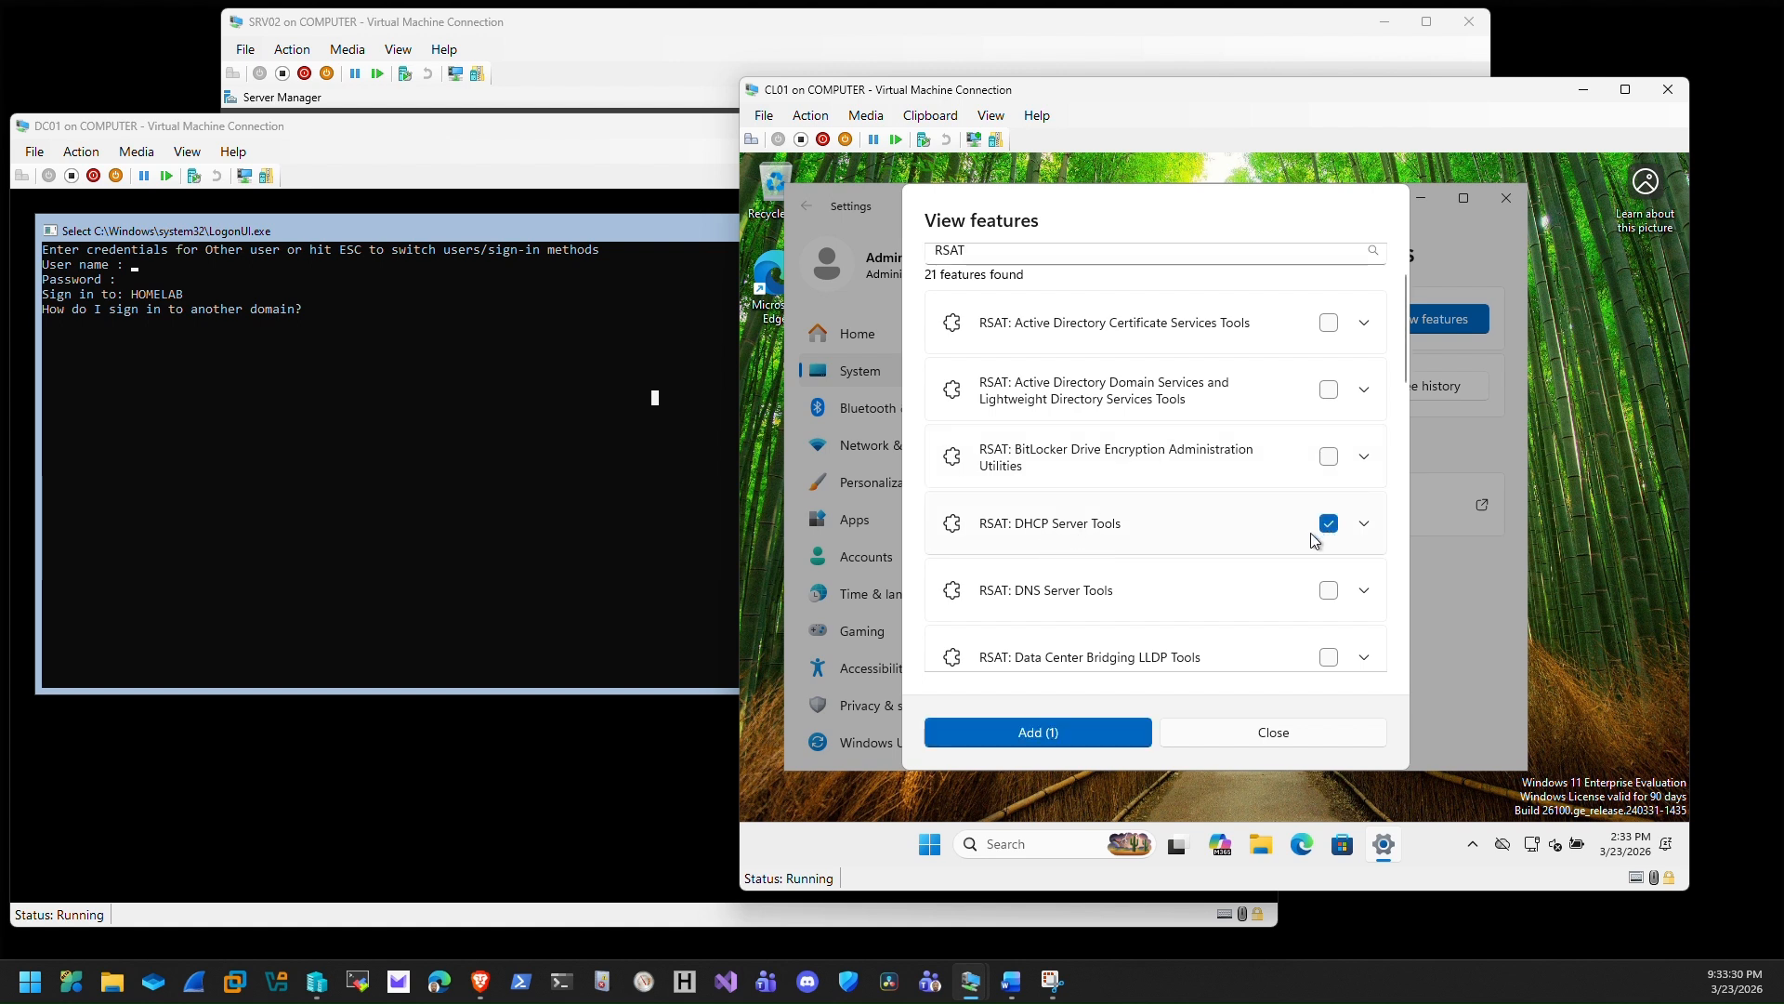
click(1352, 522)
scroll(1102, 565, down, 1)
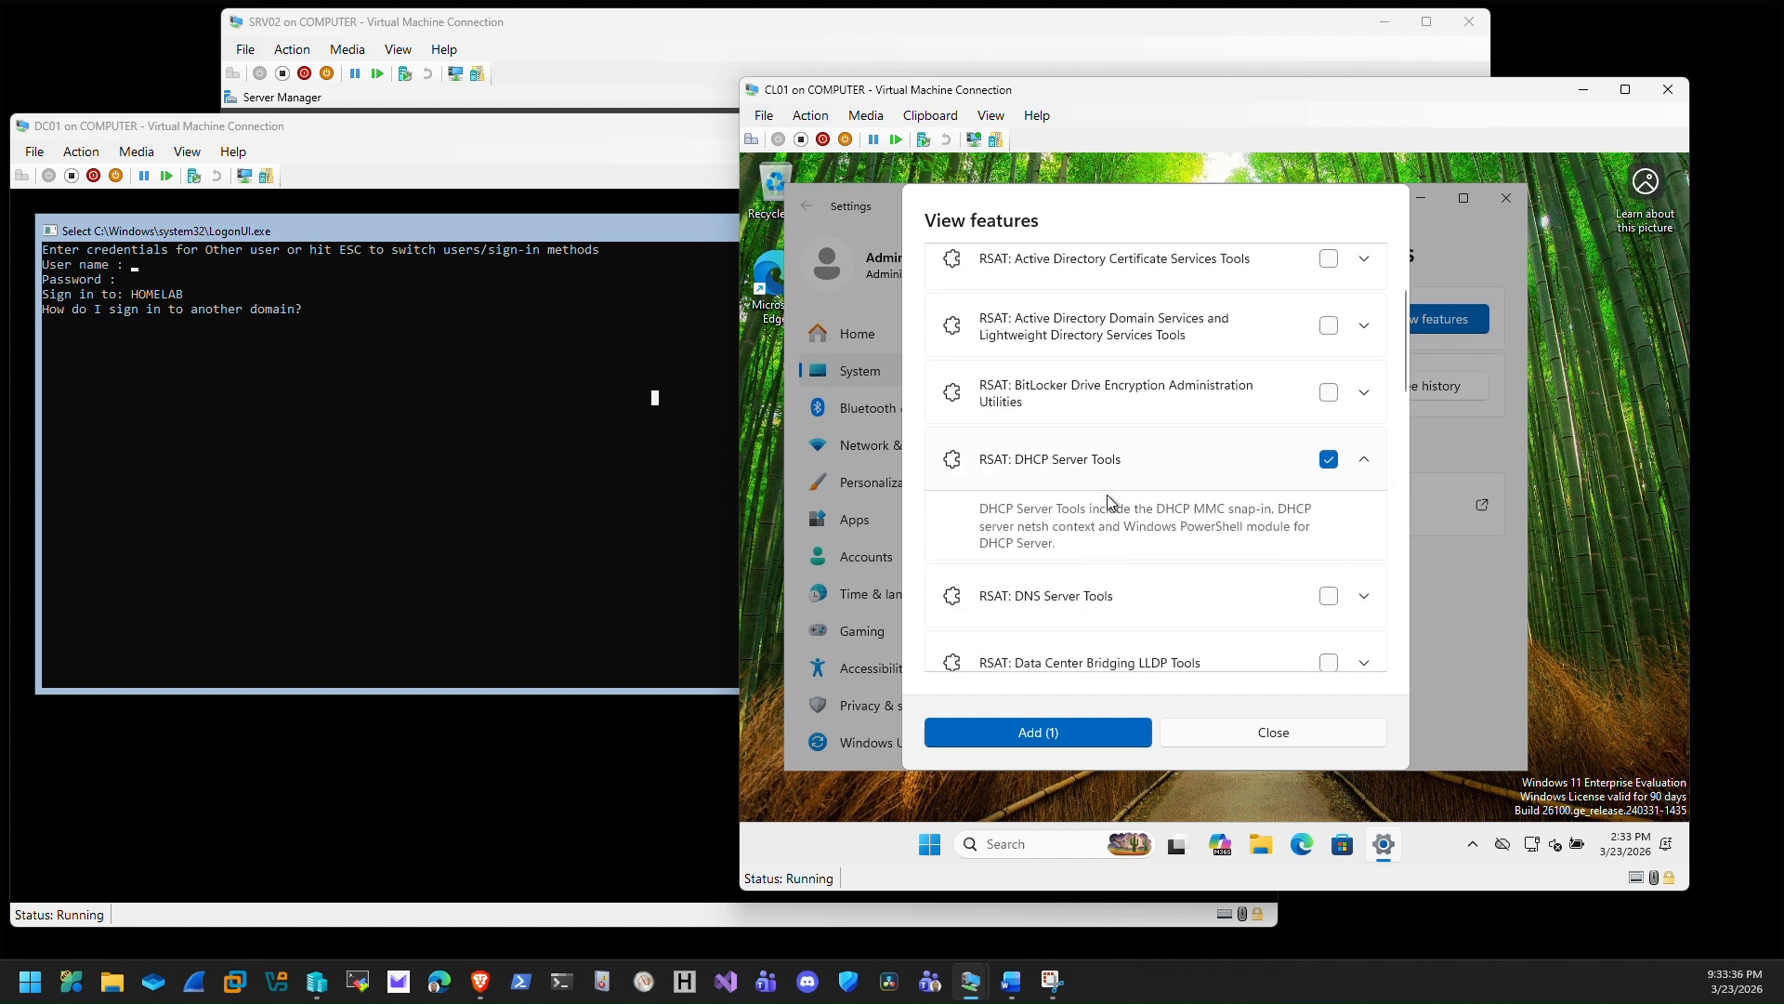
scroll(1119, 557, down, 1)
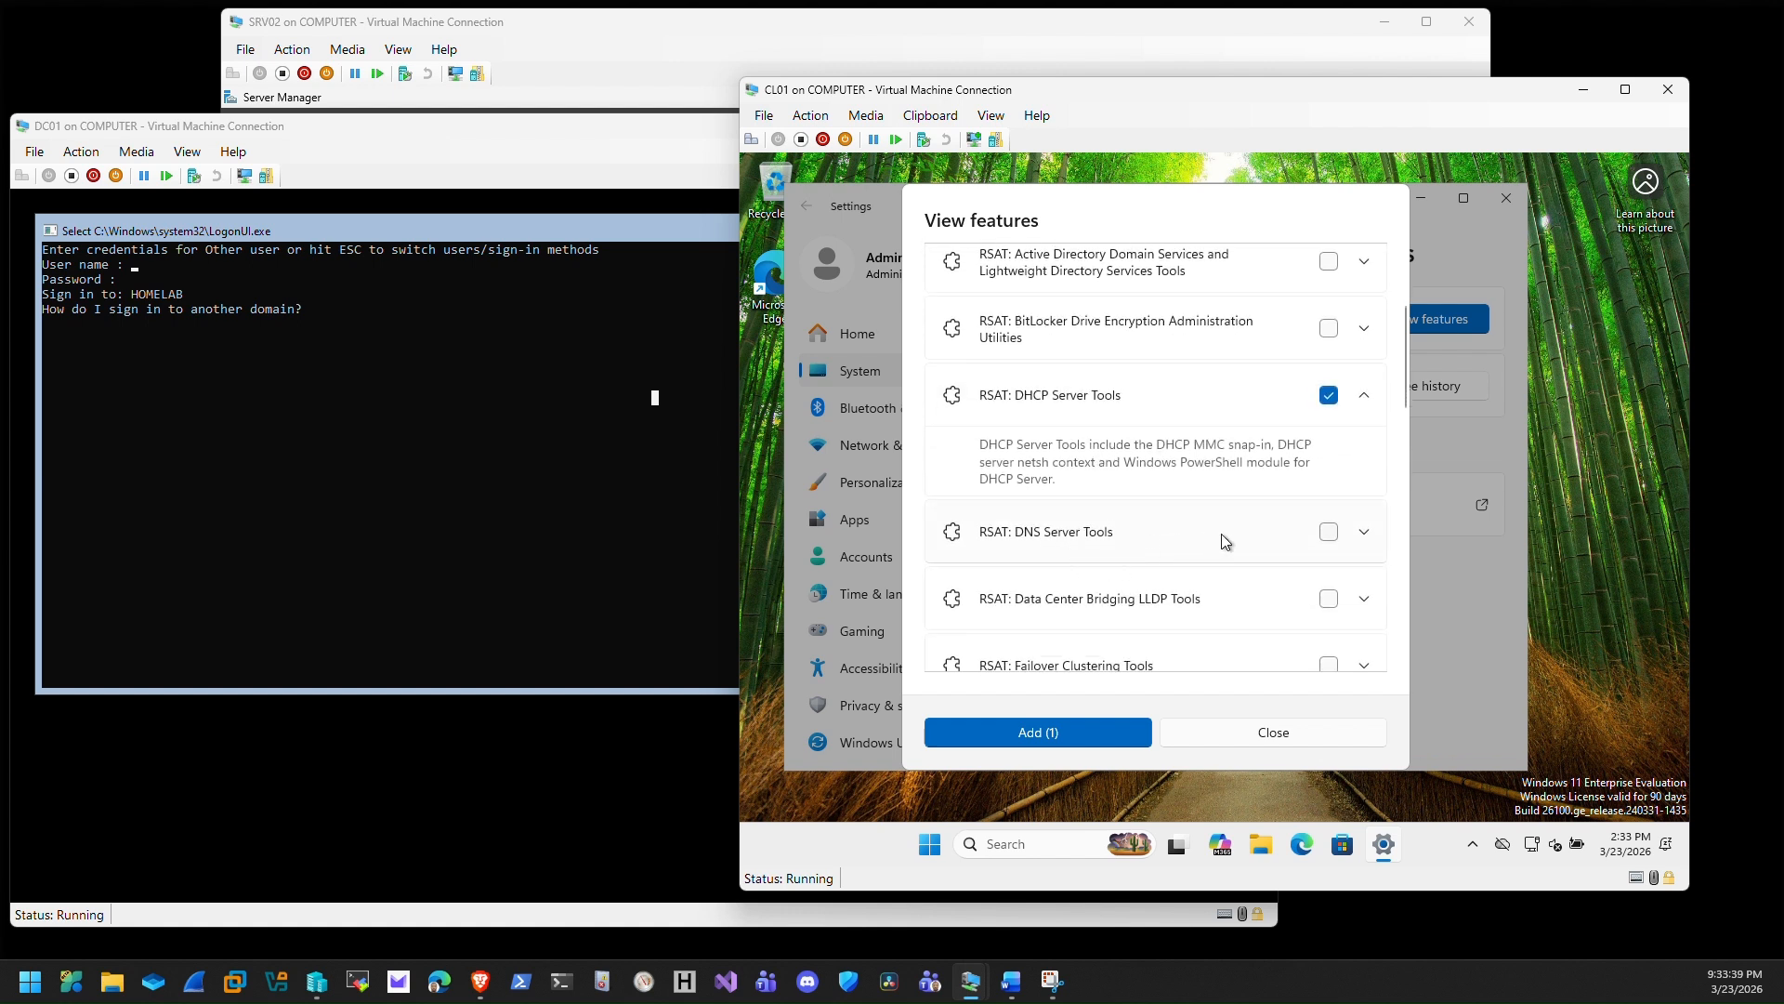
click(1329, 532)
scroll(1319, 535, down, 4)
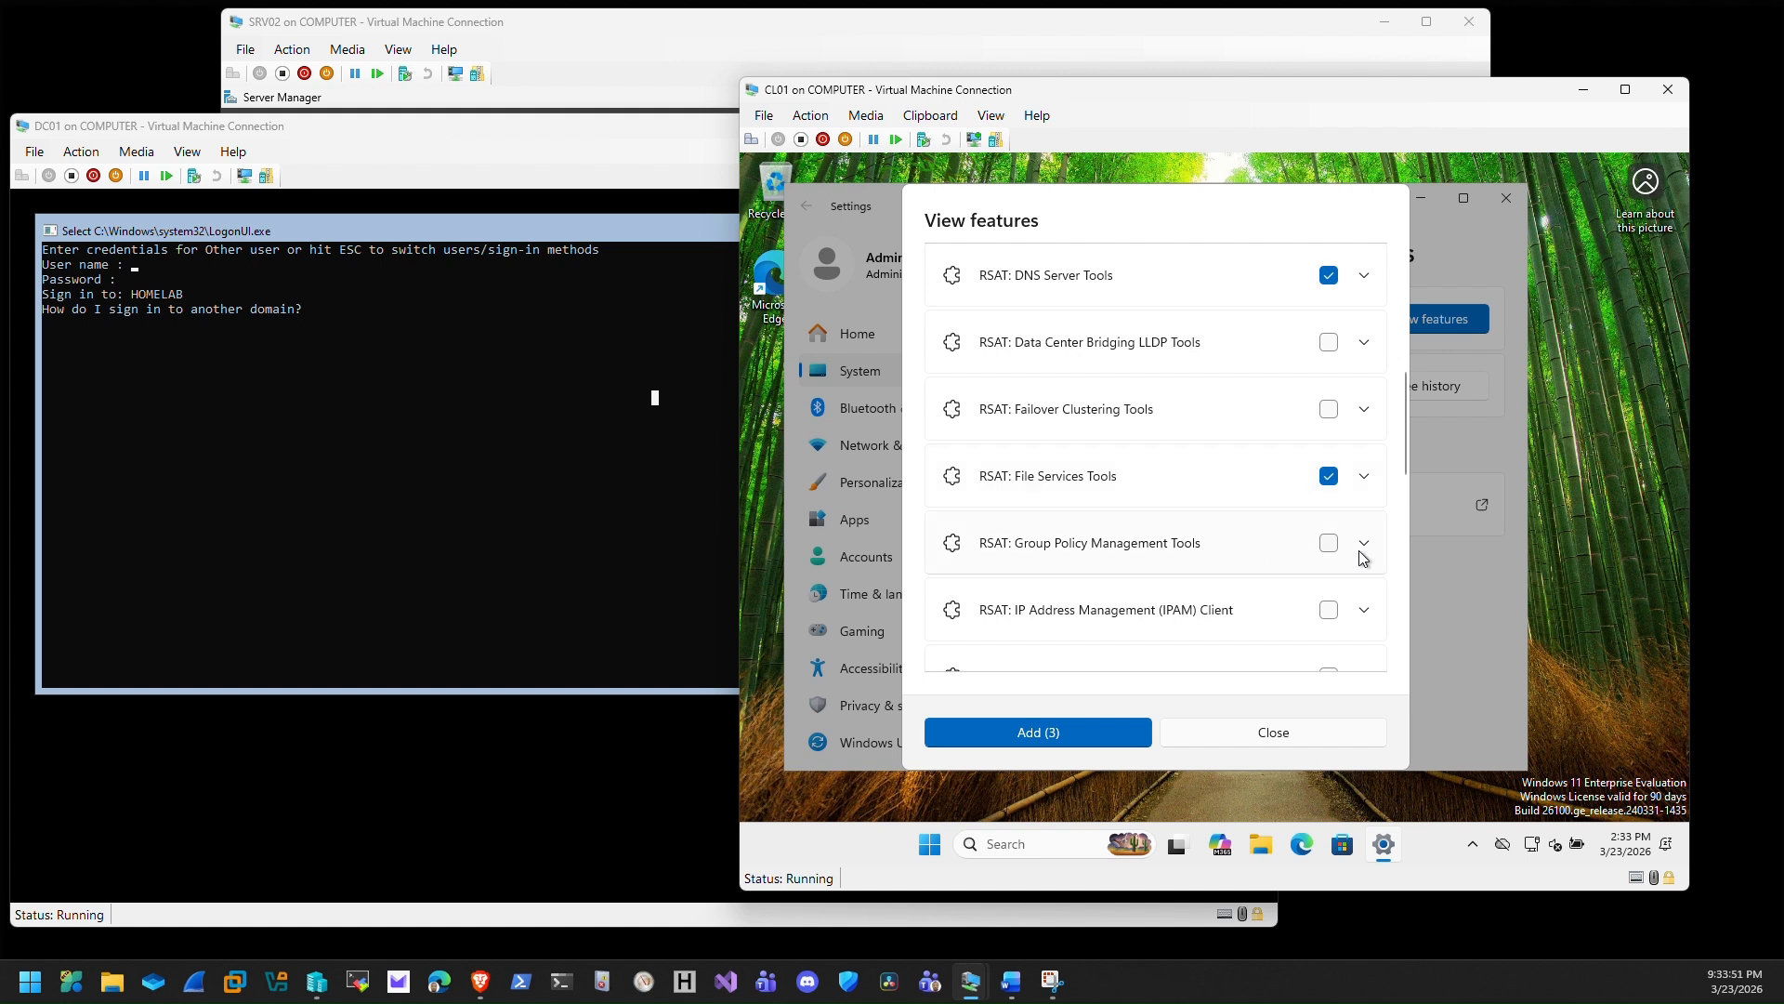
scroll(1331, 548, down, 5)
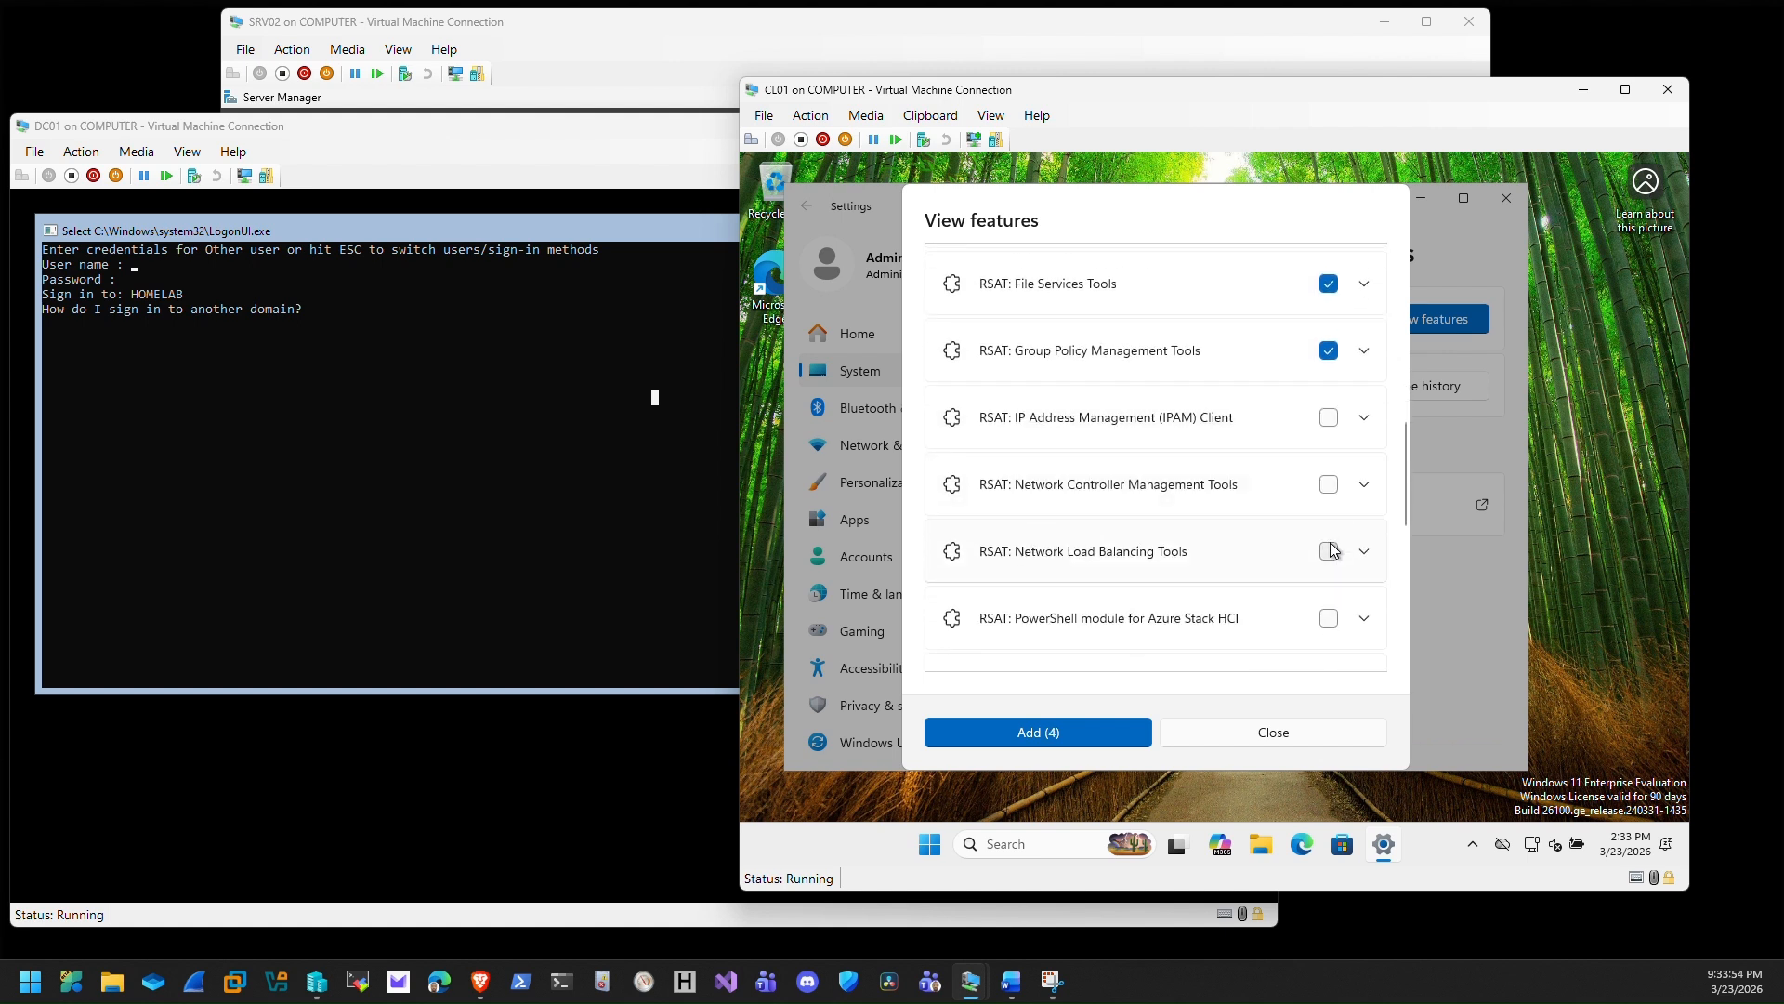
scroll(1329, 550, down, 3)
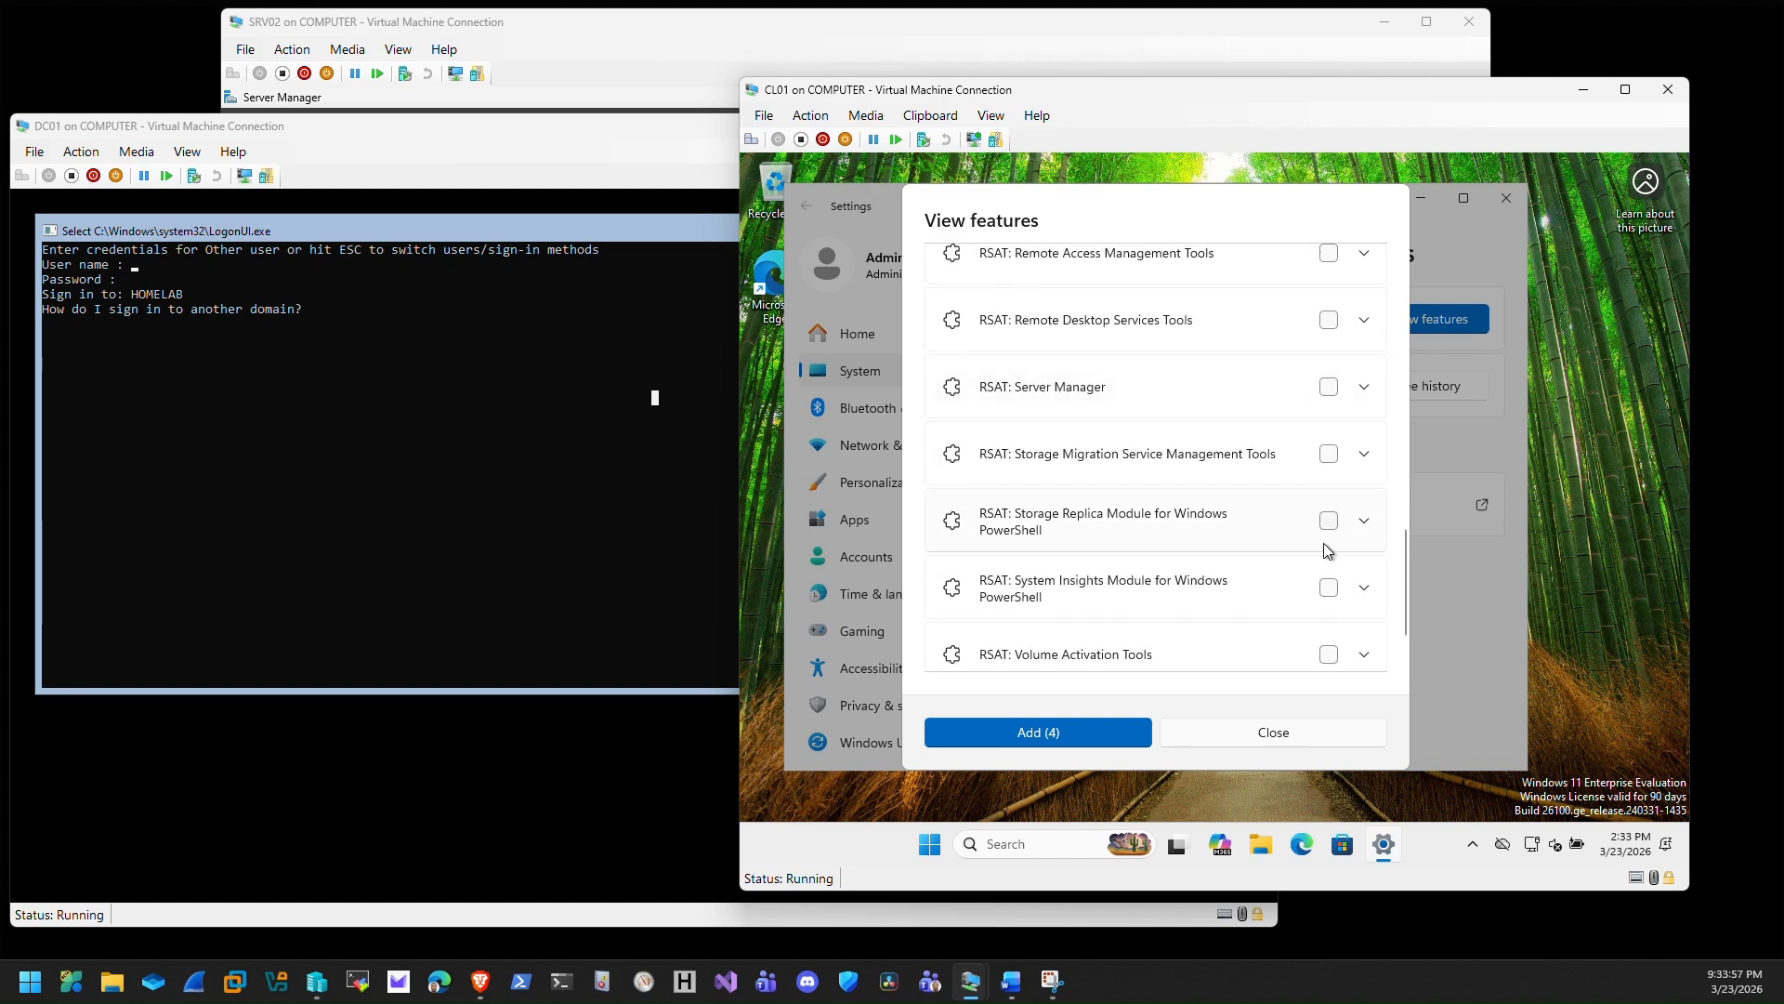
click(1328, 386)
scroll(1319, 399, down, 1)
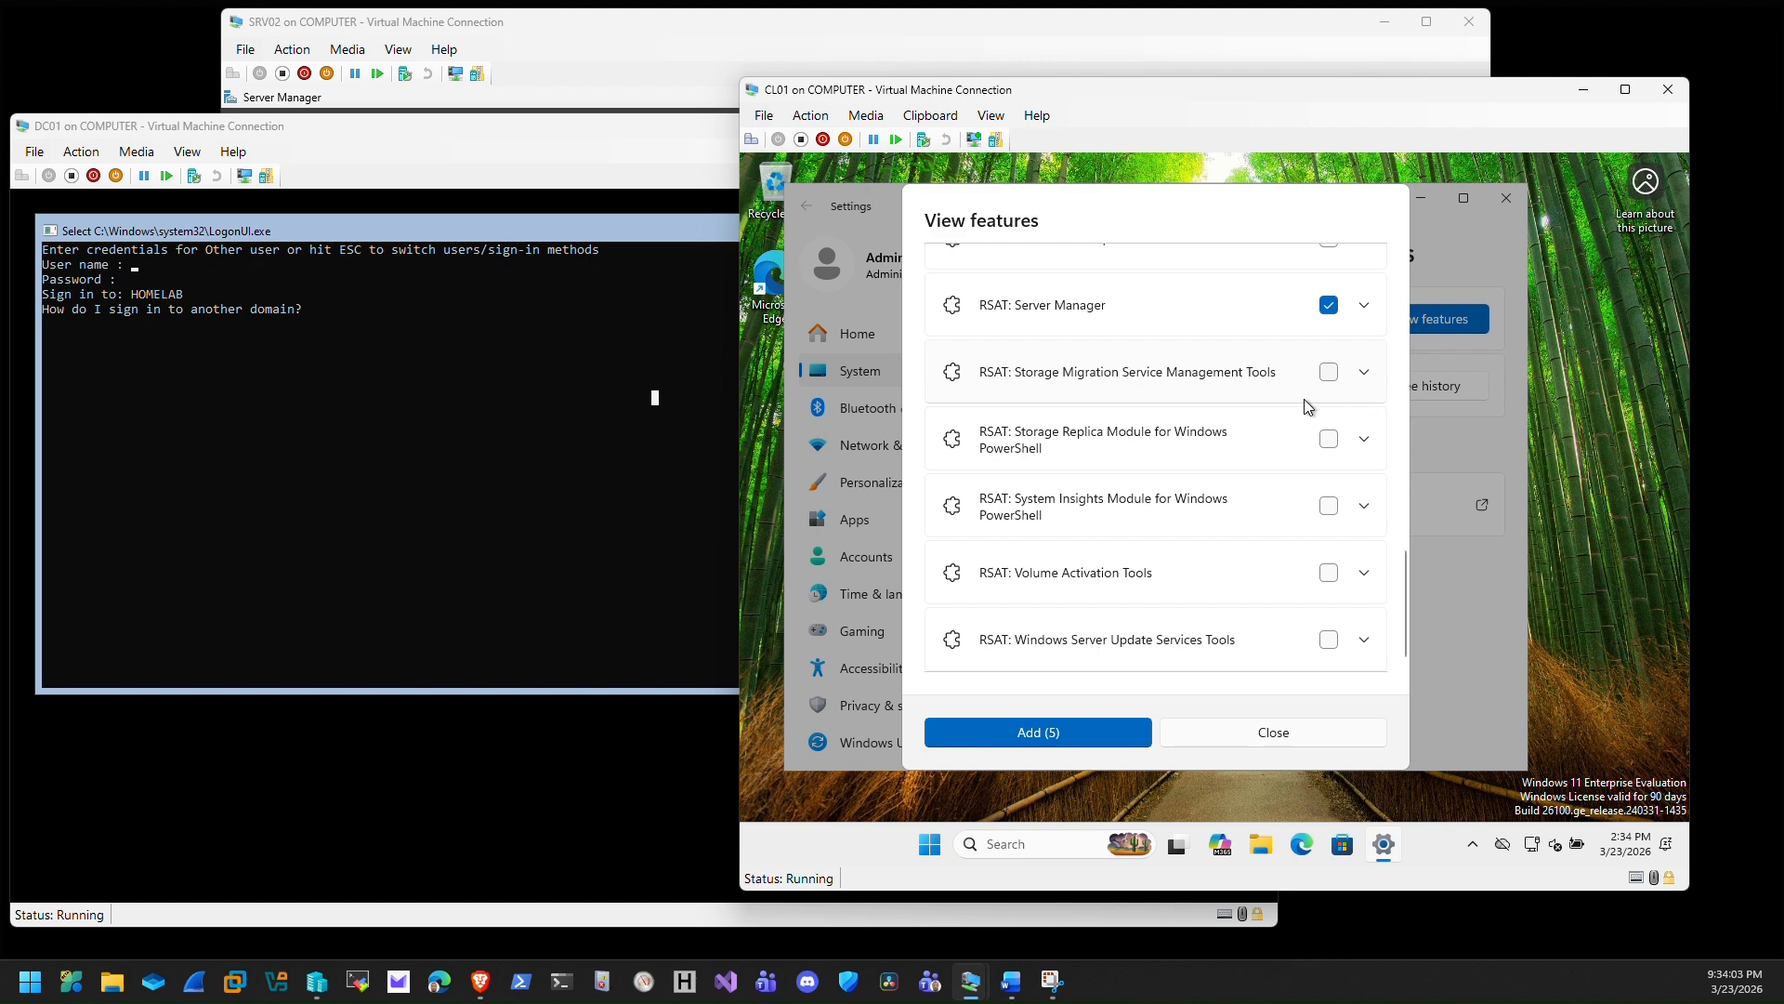
- Include RSAT: Active Directory Domain Services and Lightweight Directory Services Tools in the selection and add all selected features
scroll(1134, 522, up, 7)
scroll(1135, 520, up, 6)
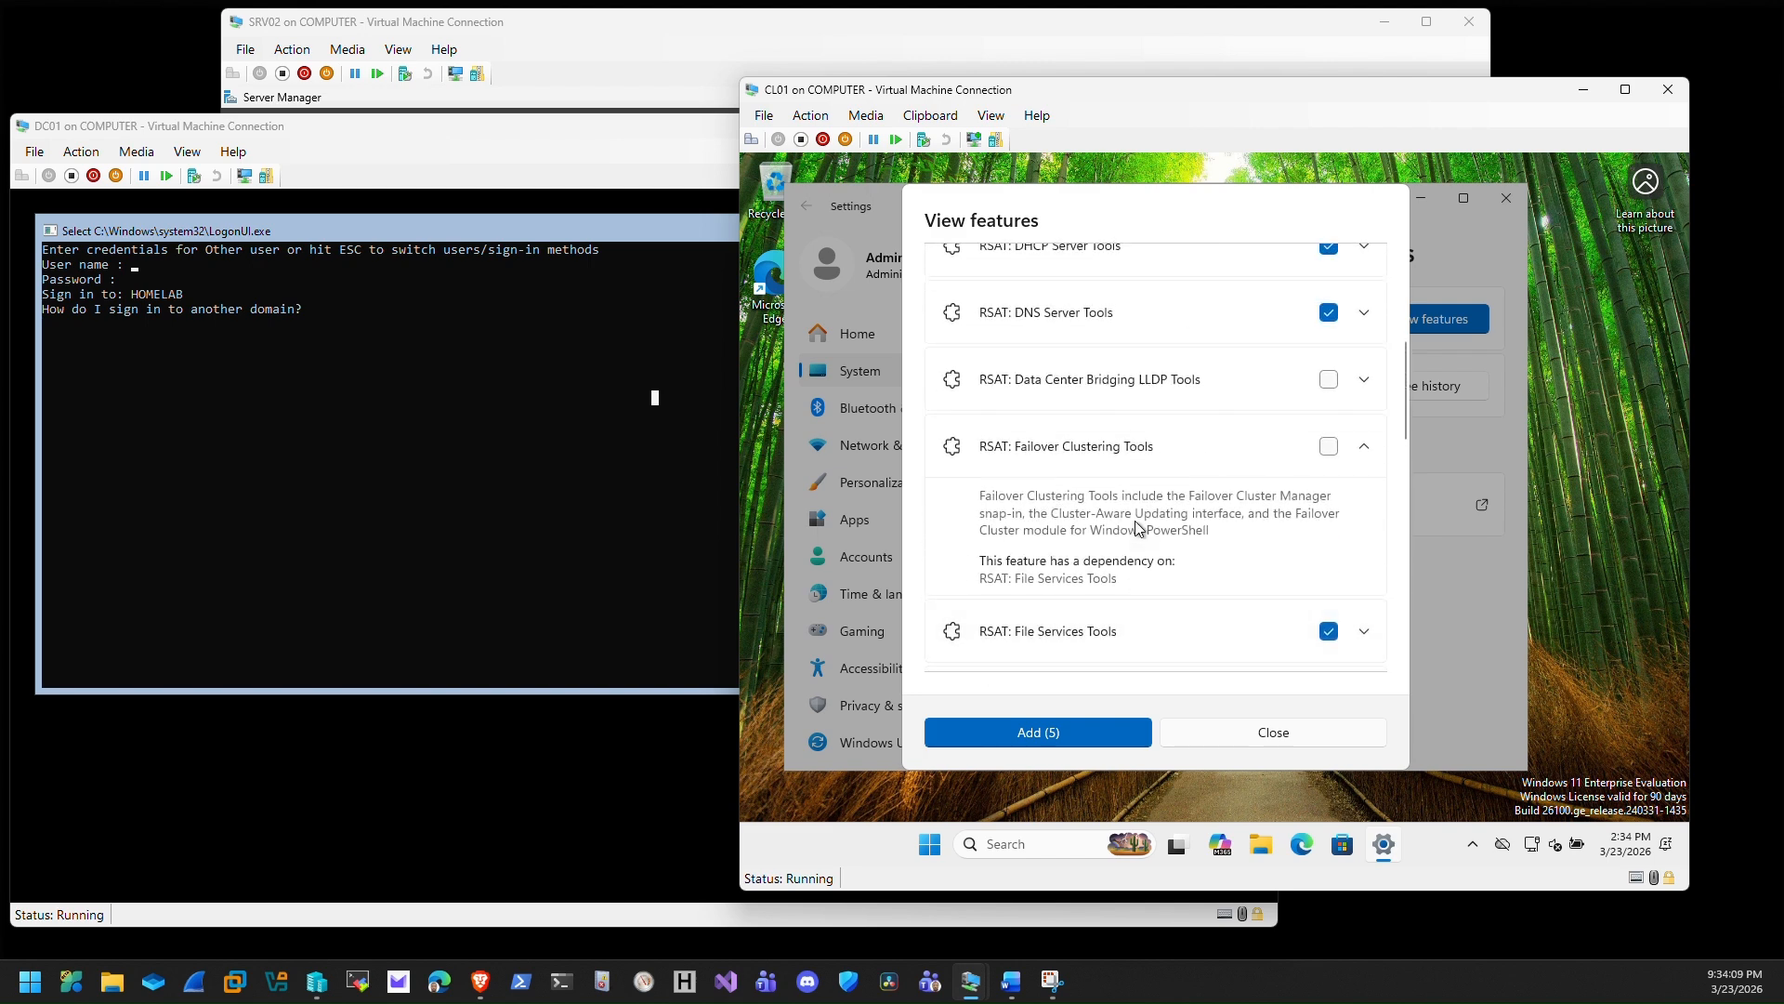
scroll(1135, 527, up, 1)
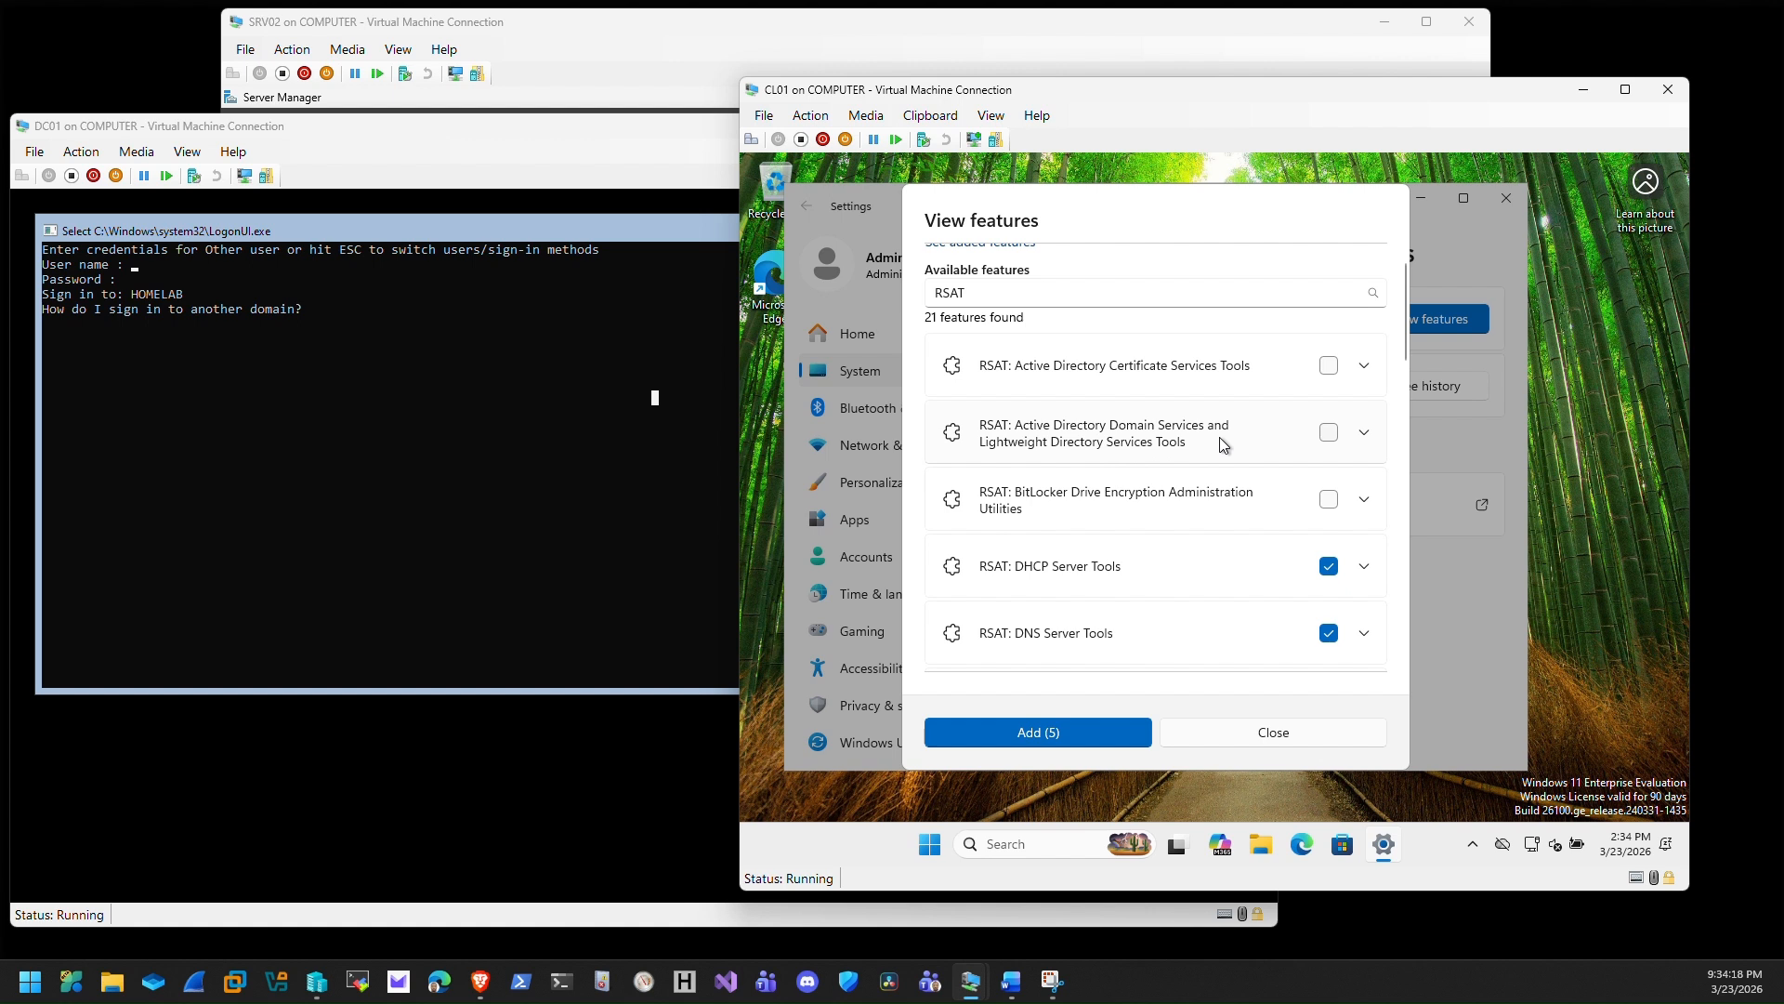
click(1329, 433)
scroll(1074, 544, down, 1)
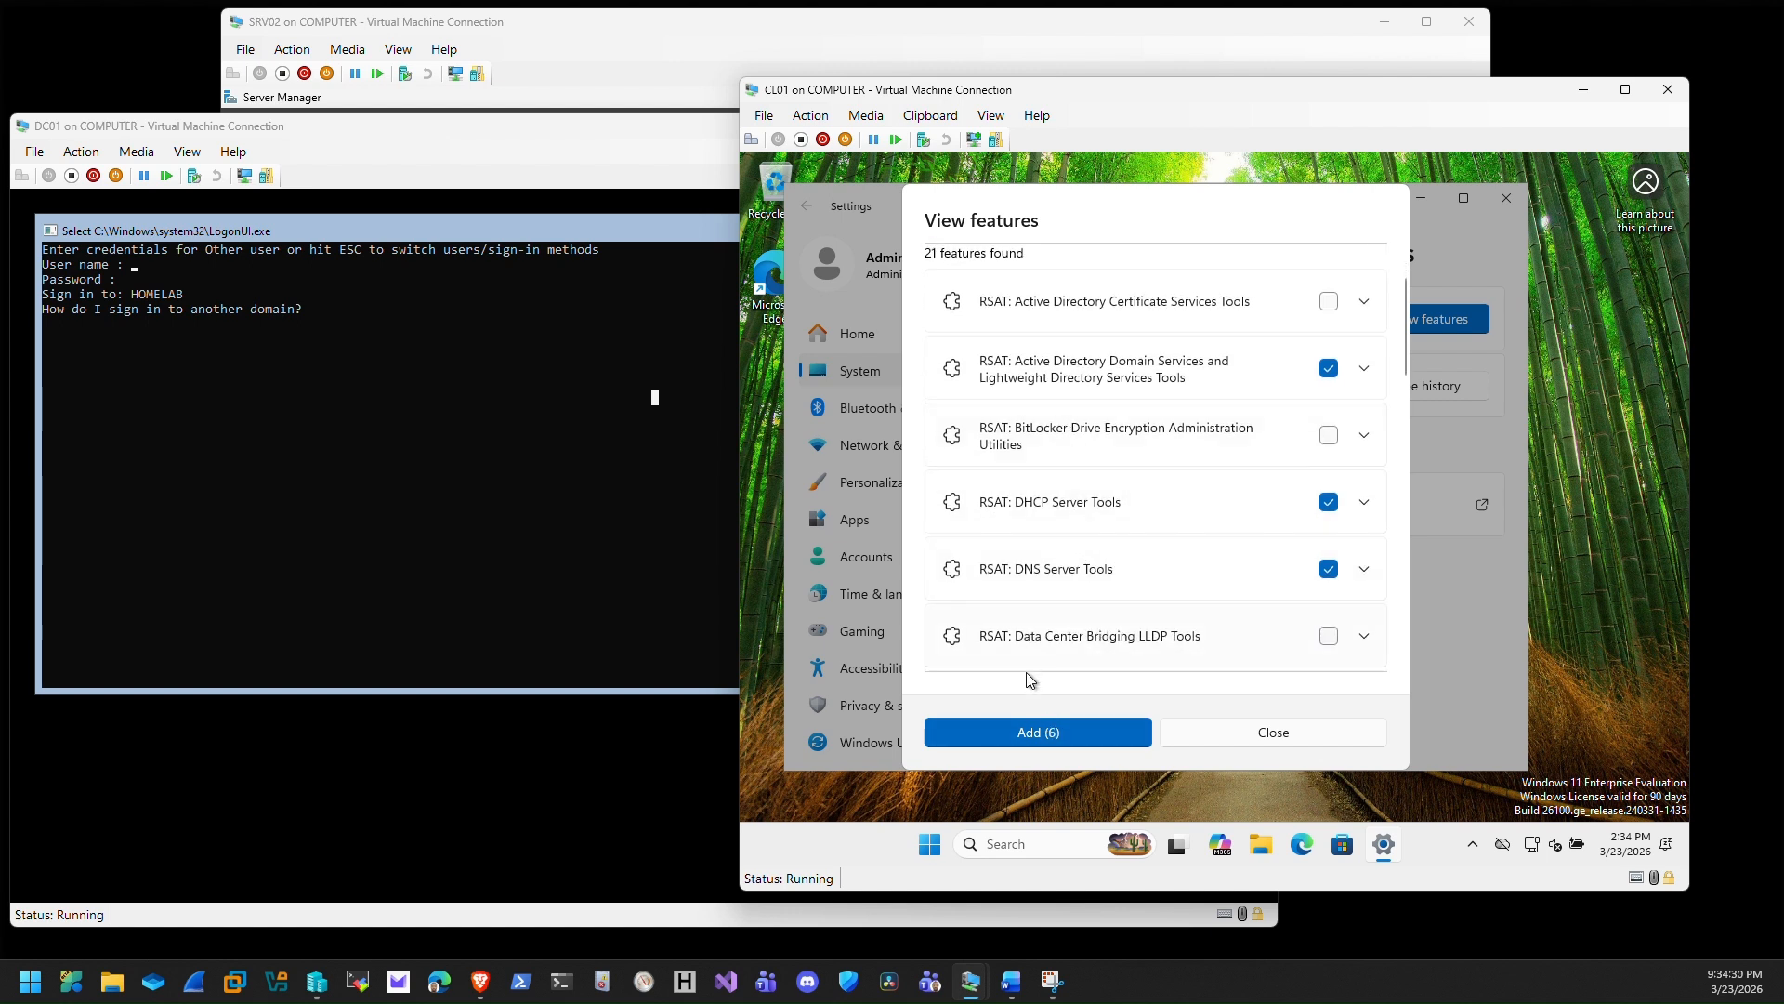
click(1035, 731)
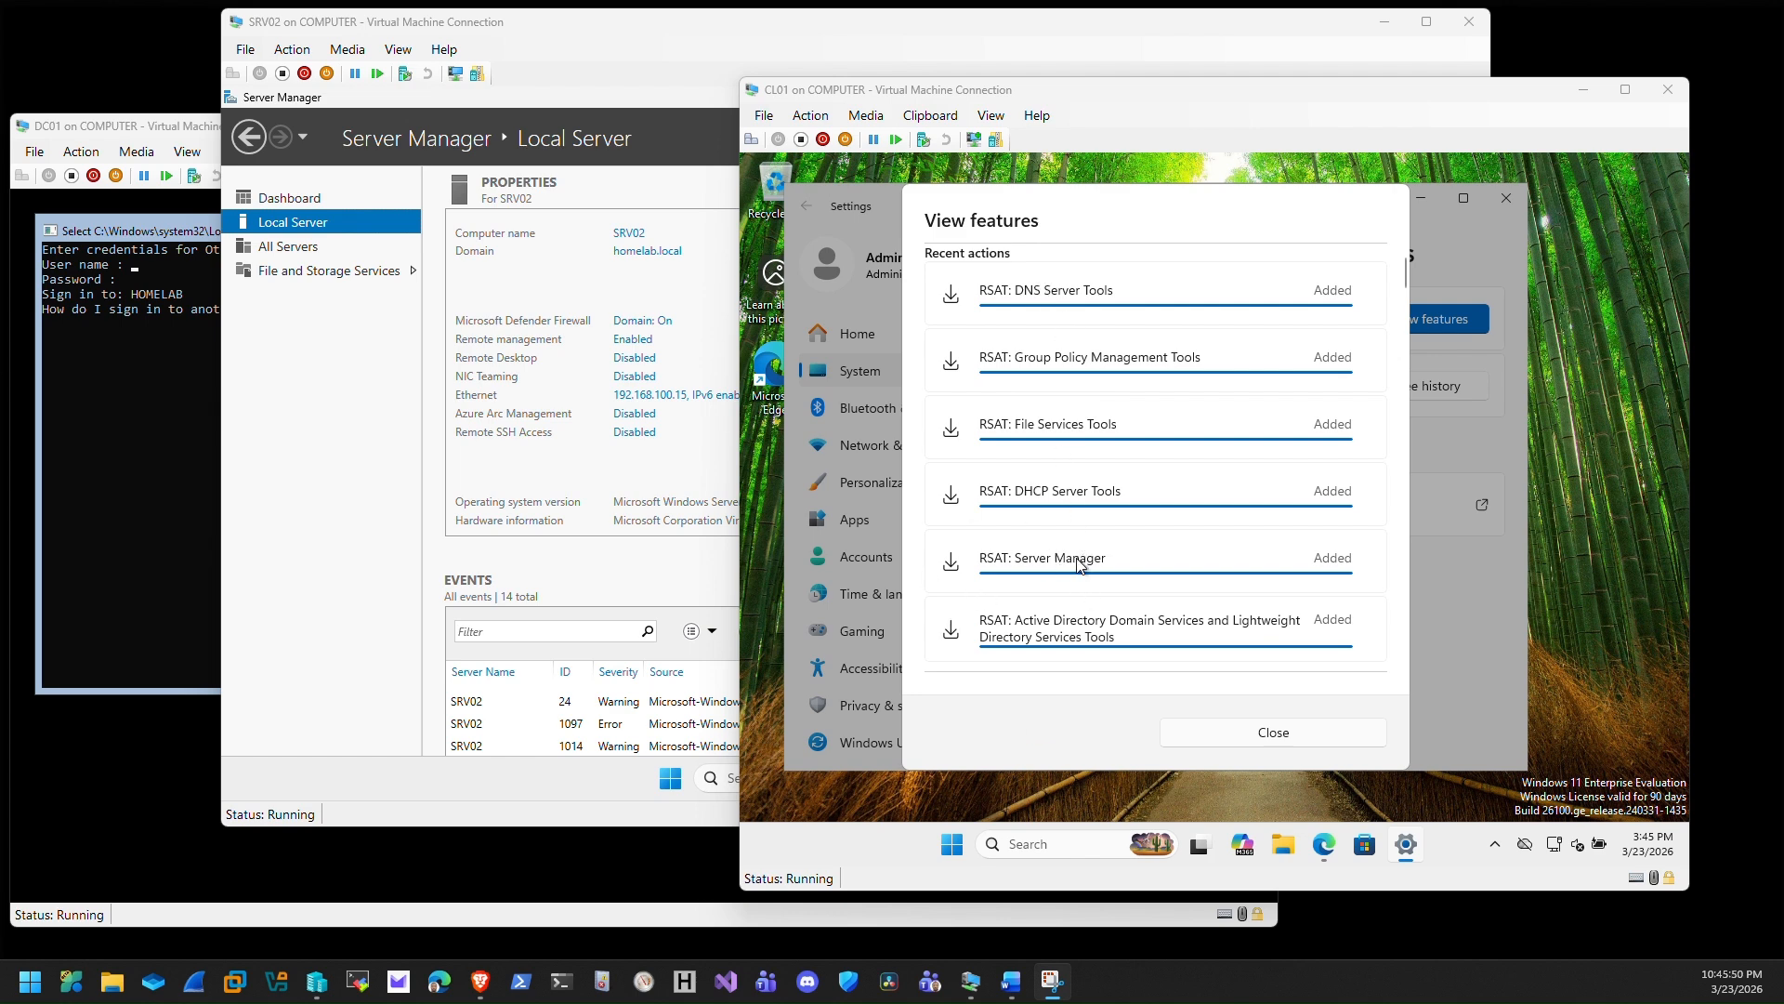
- Search CL01 for "windows tool" and open Windows Tools
key(super)
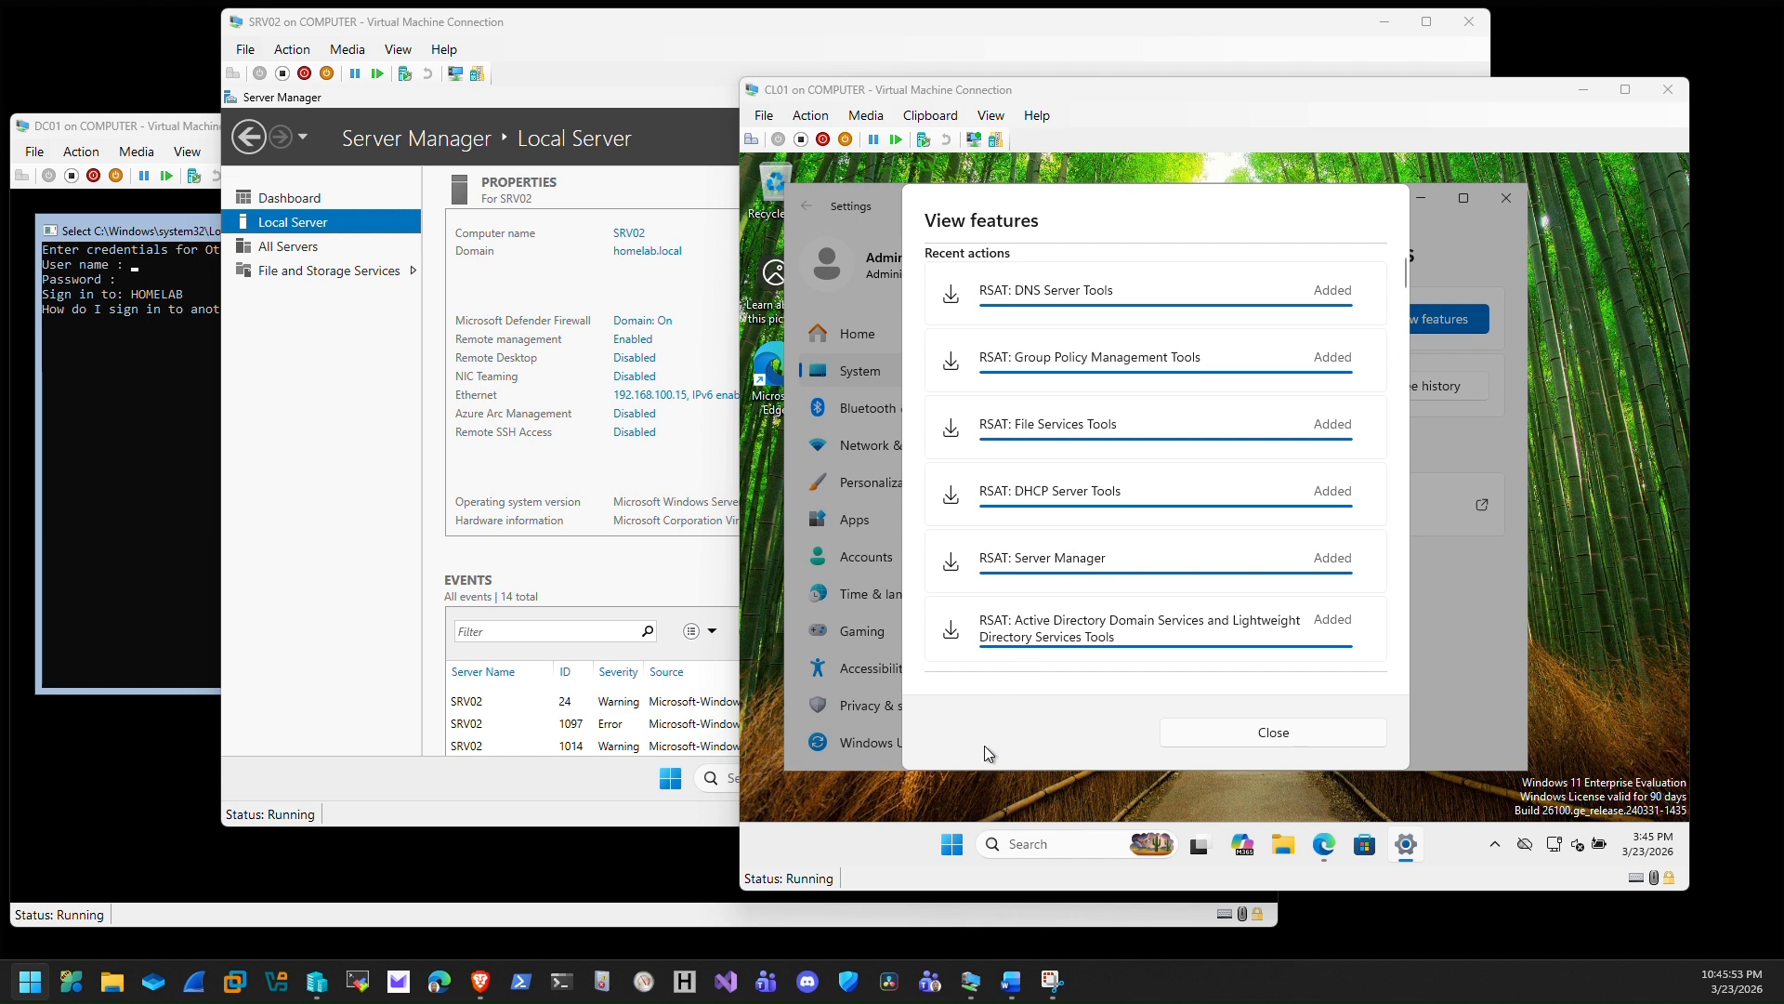
click(949, 848)
text(windows tool)
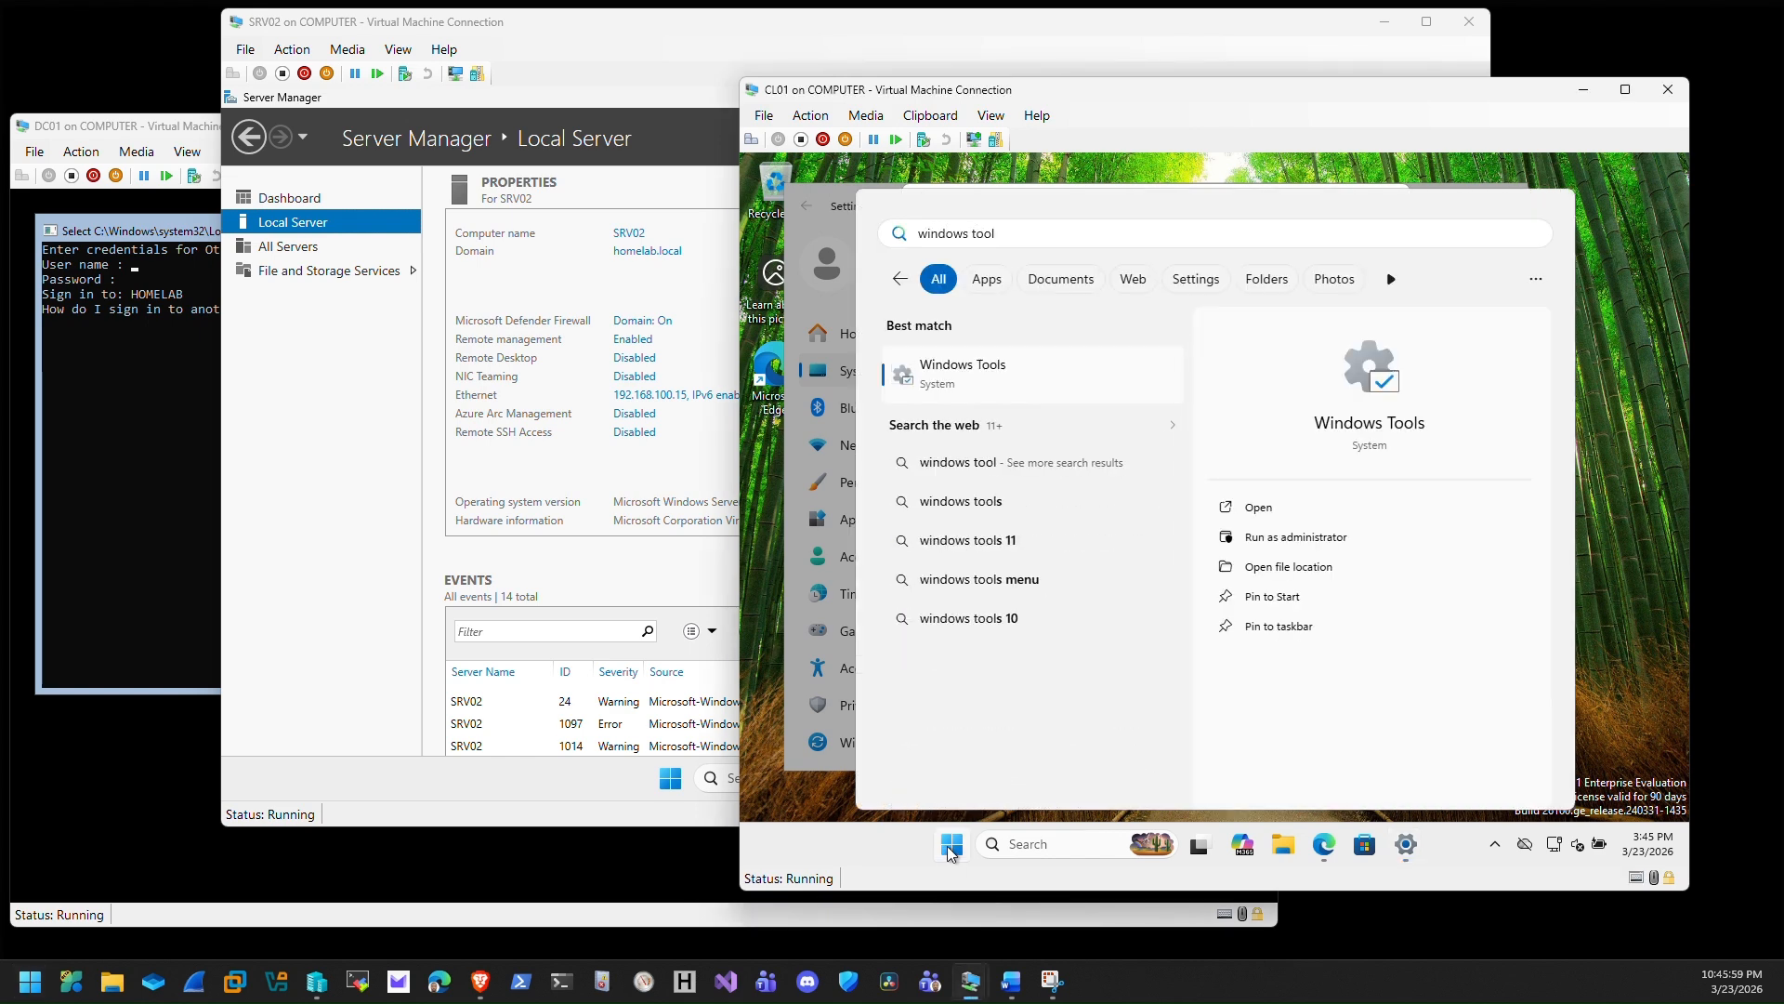
key(Return)
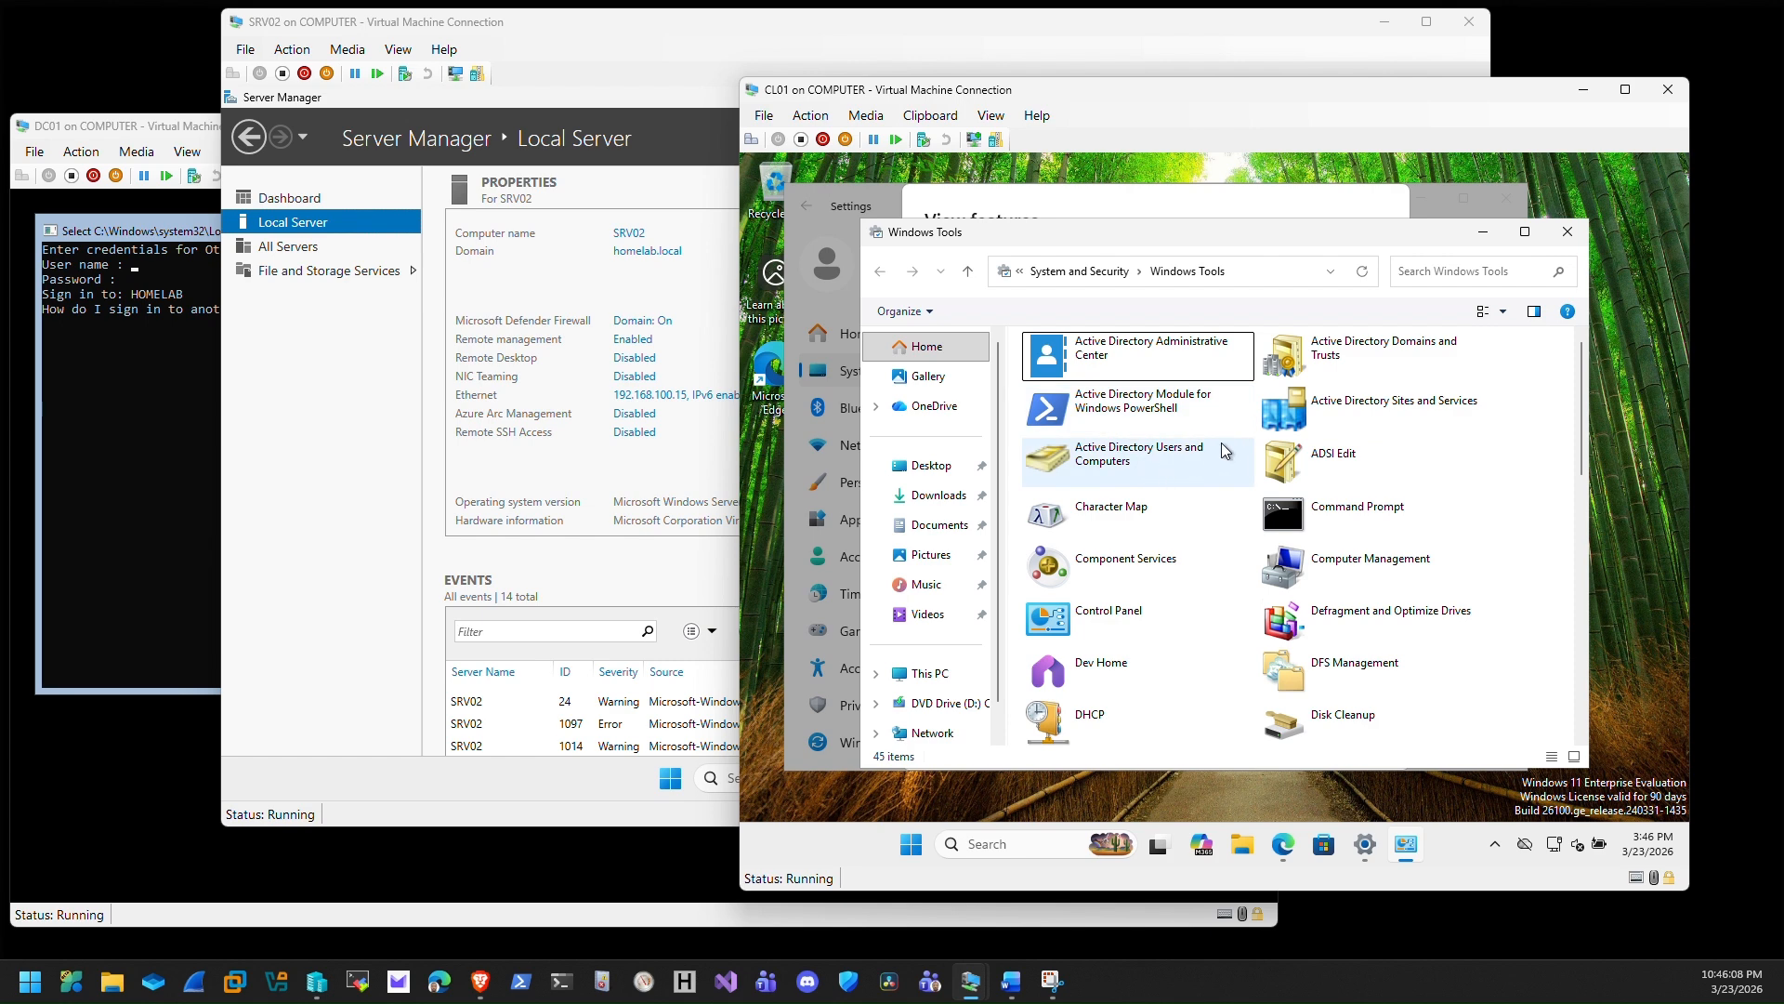
- Look through the installed administration consoles in Windows Tools and open Active Directory Users and Computers
scroll(1184, 434, down, 3)
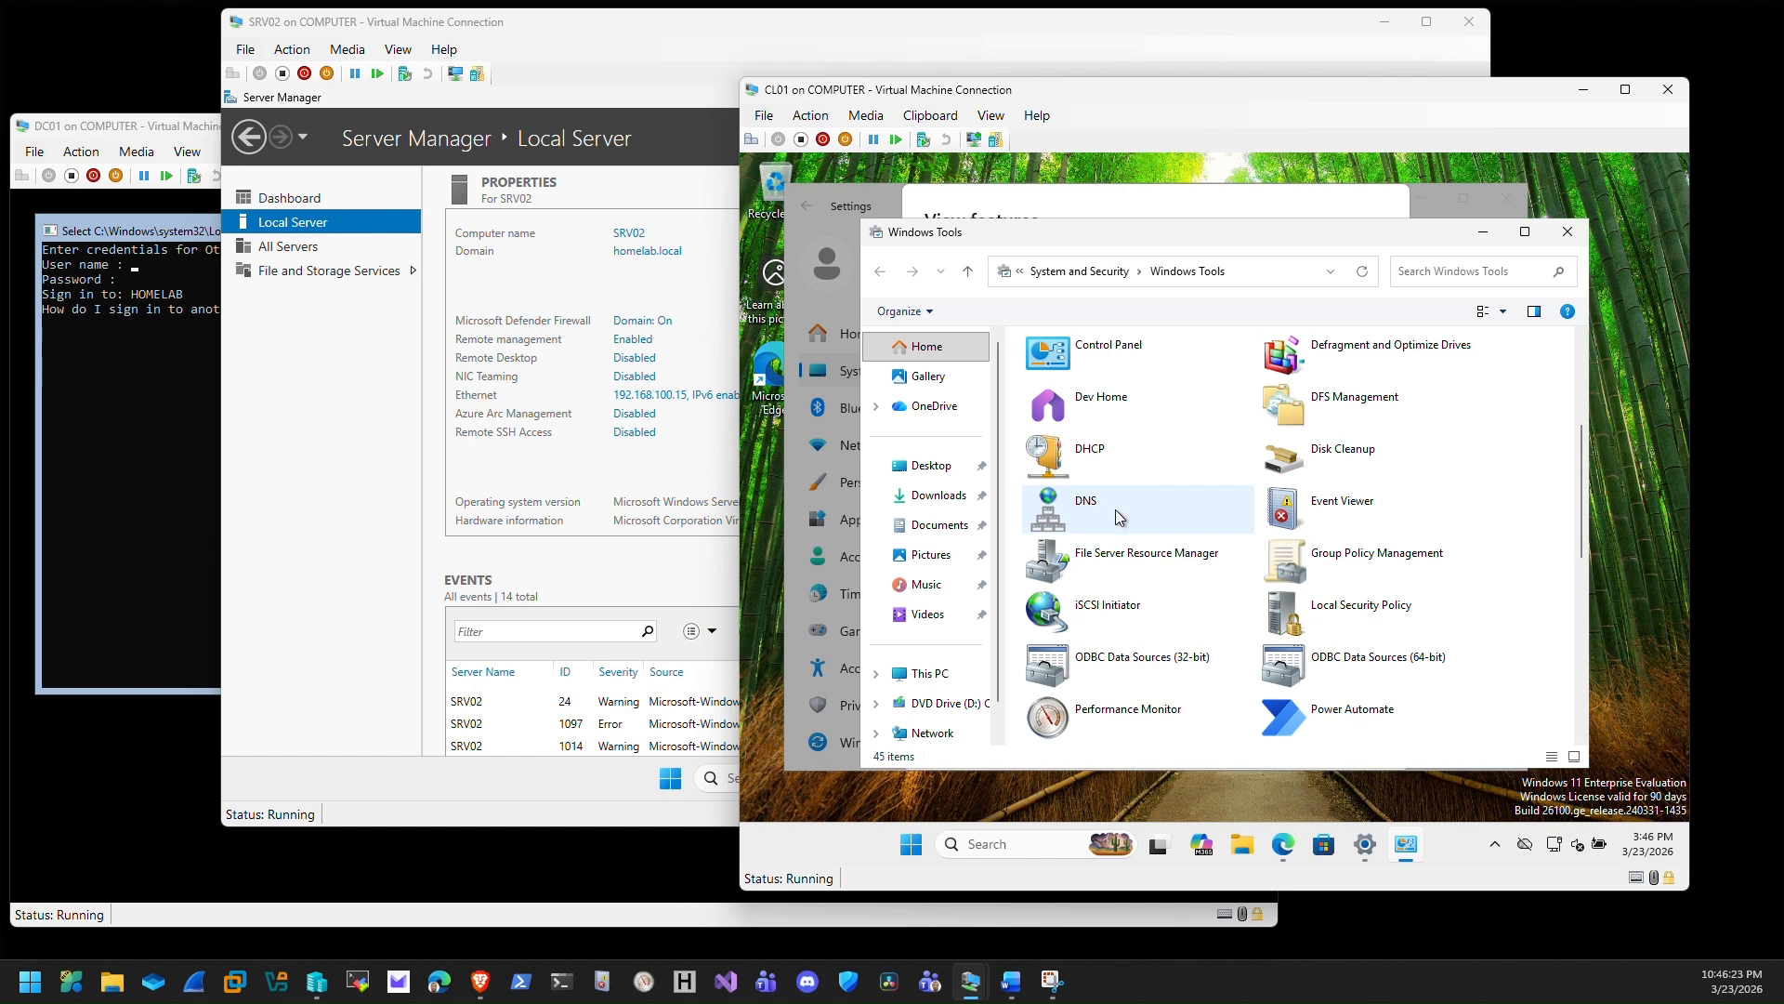
scroll(1106, 483, up, 3)
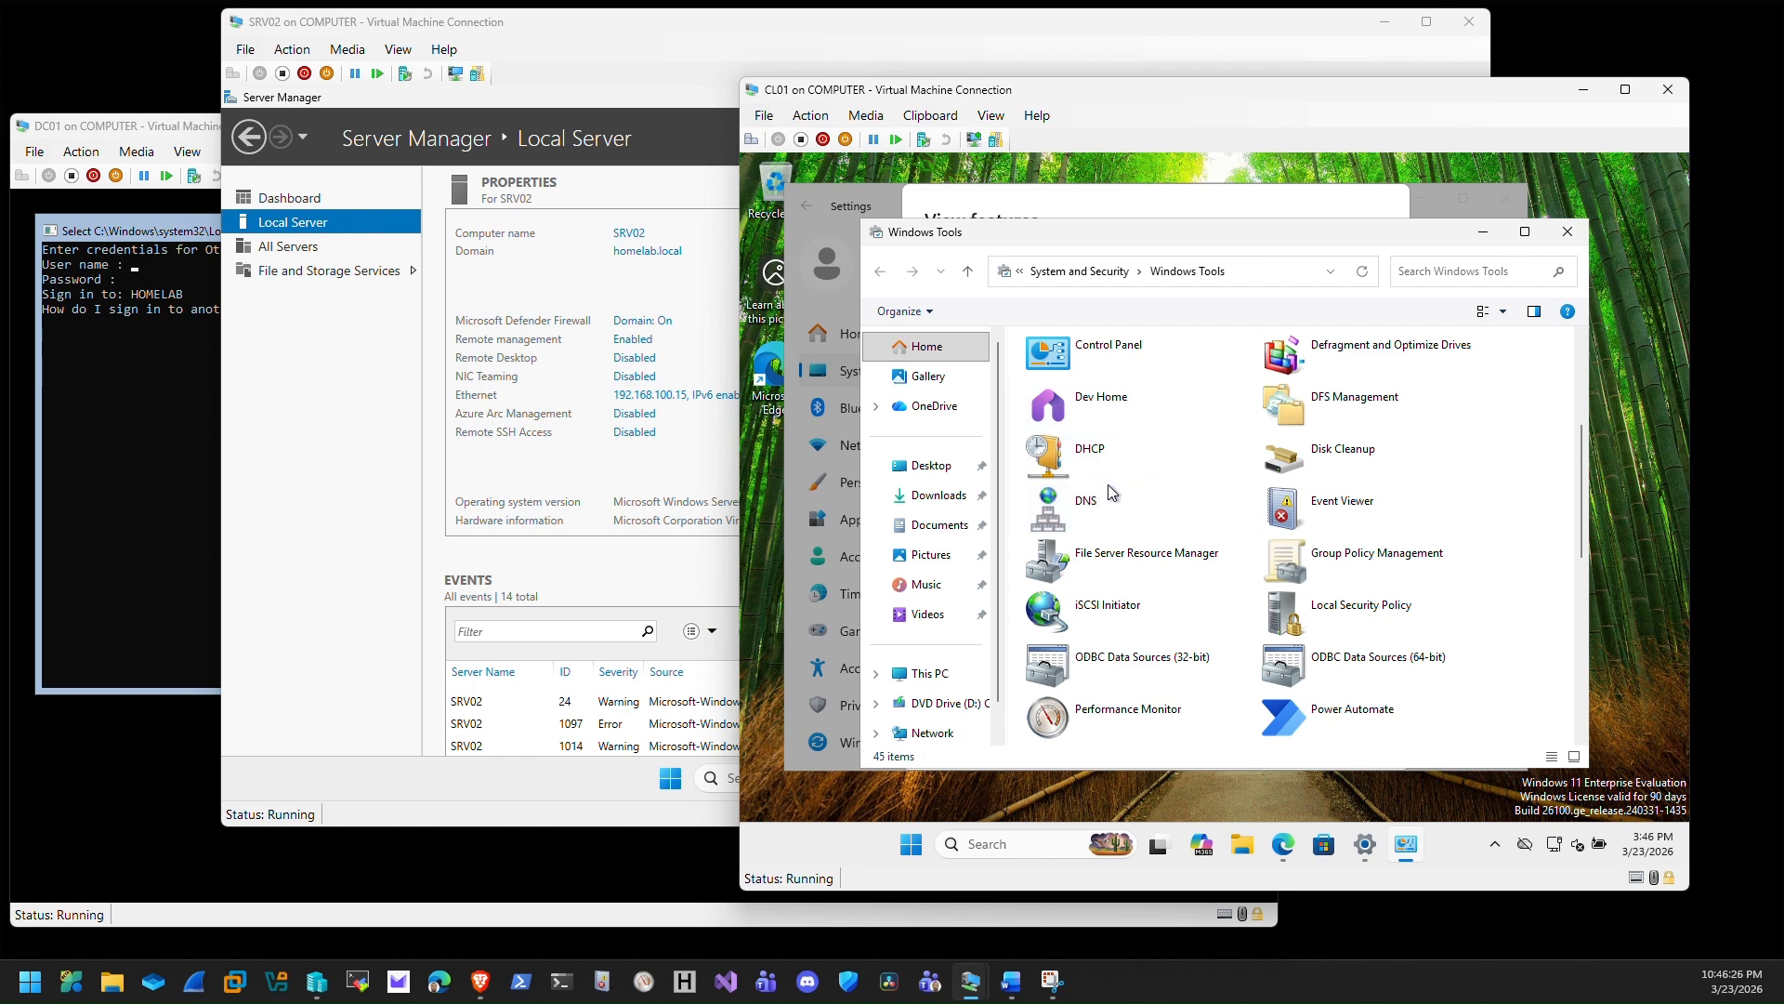
scroll(1102, 504, up, 2)
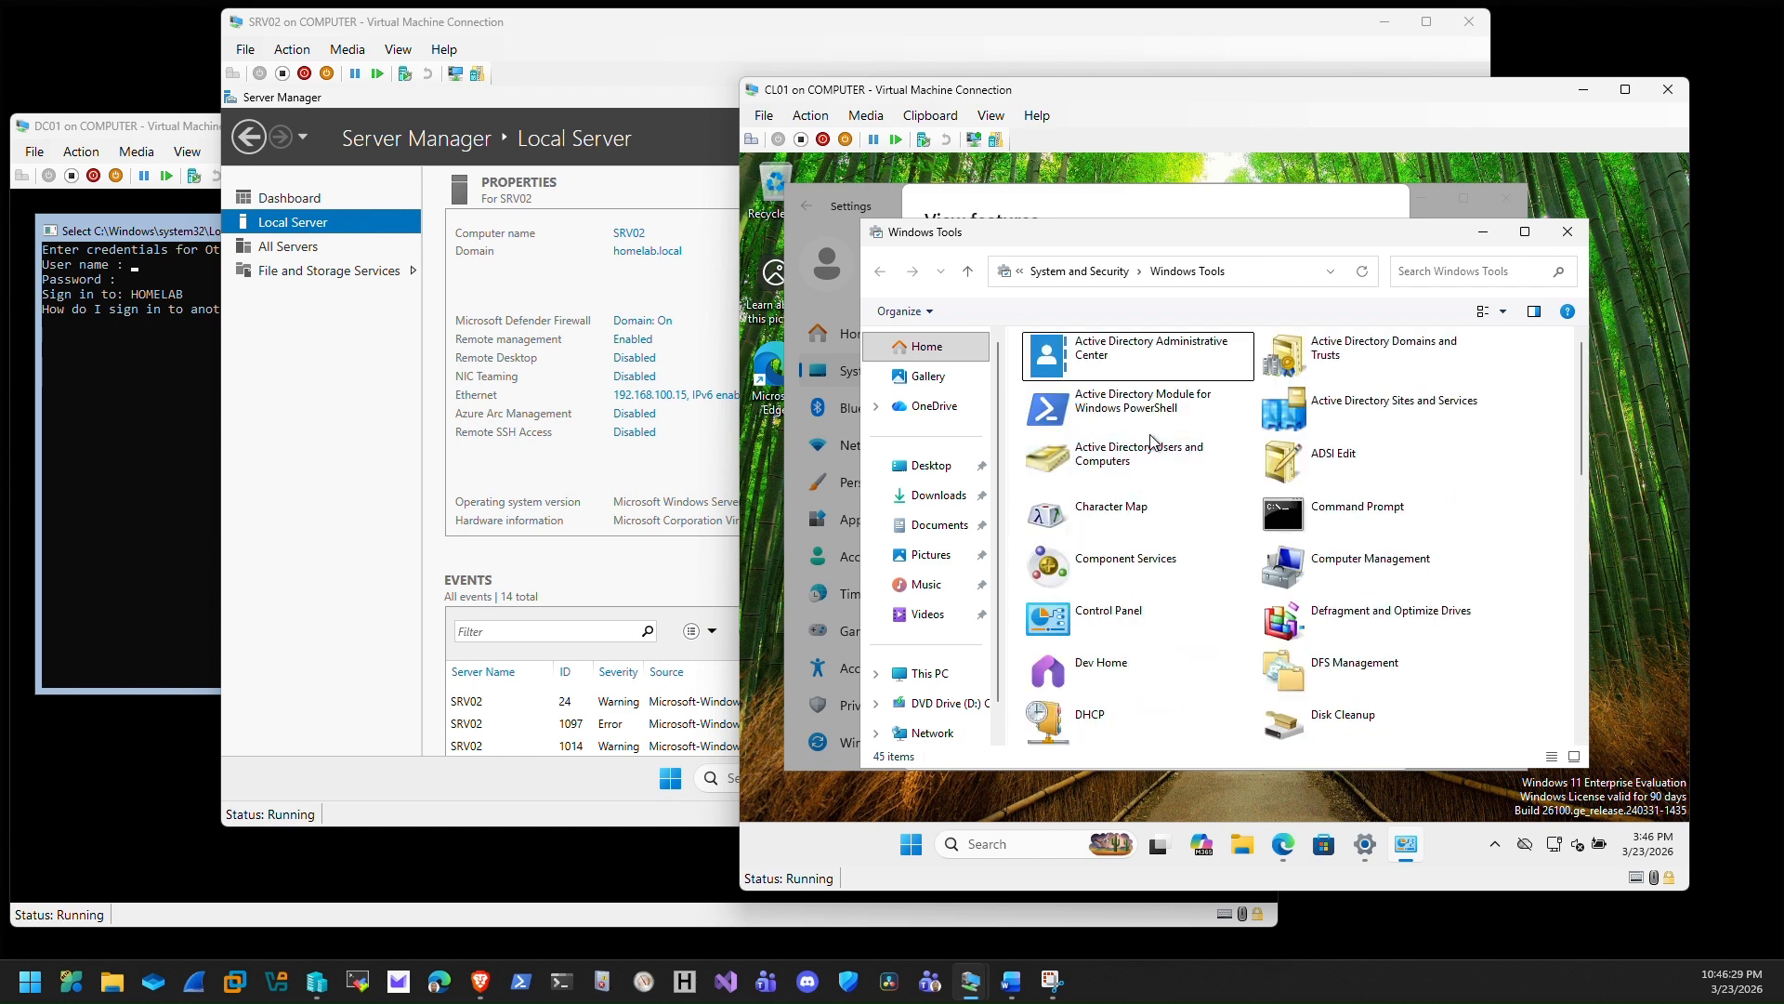
double_click(1121, 460)
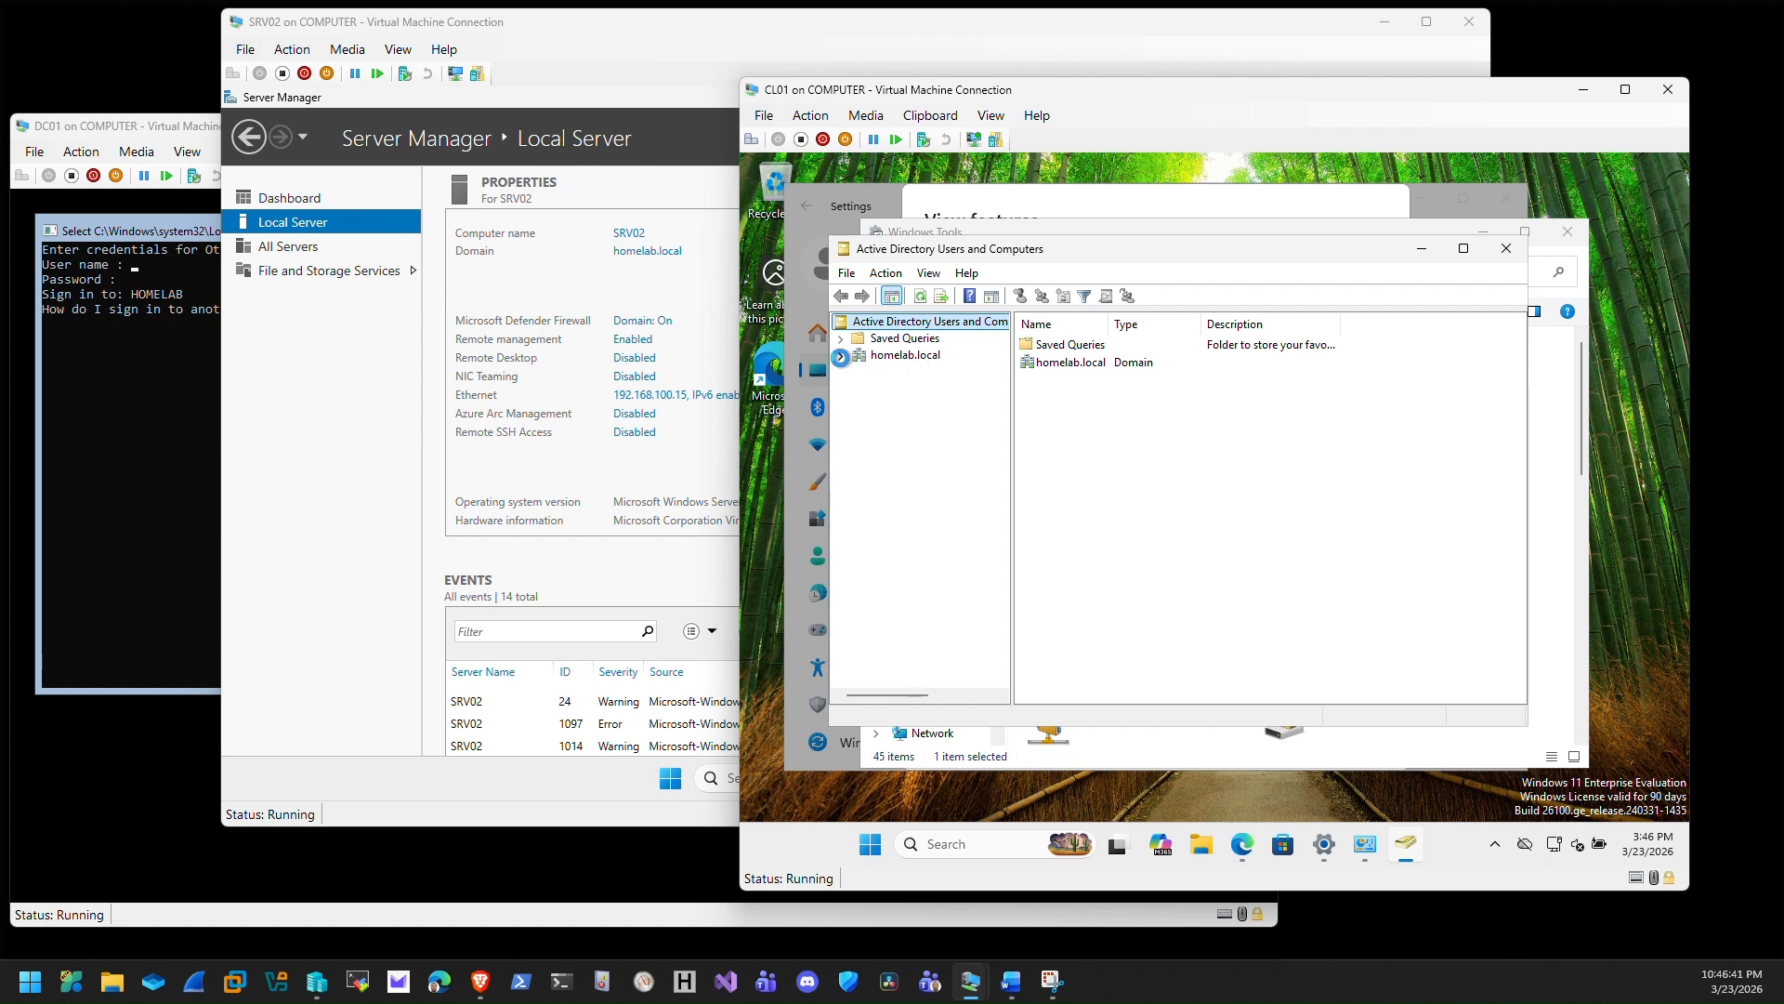
- Expand the homelab.local domain and examine the contents of its Computers and Users containers
click(841, 355)
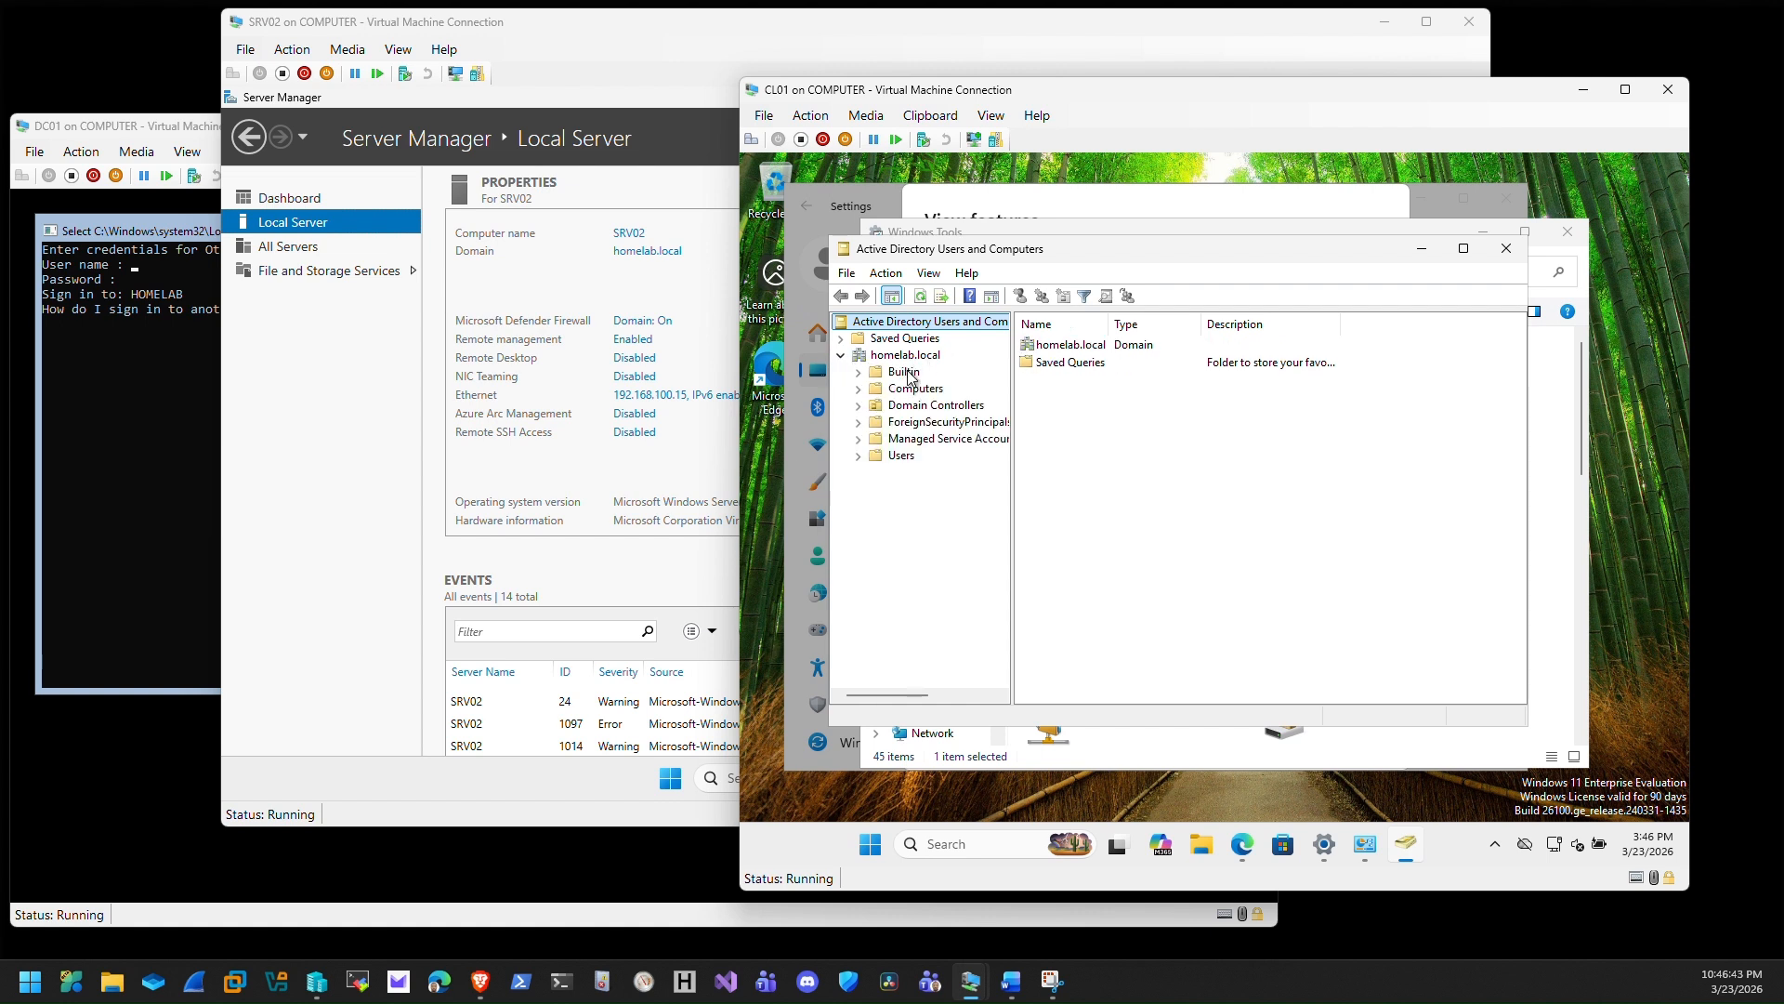
click(858, 388)
click(898, 394)
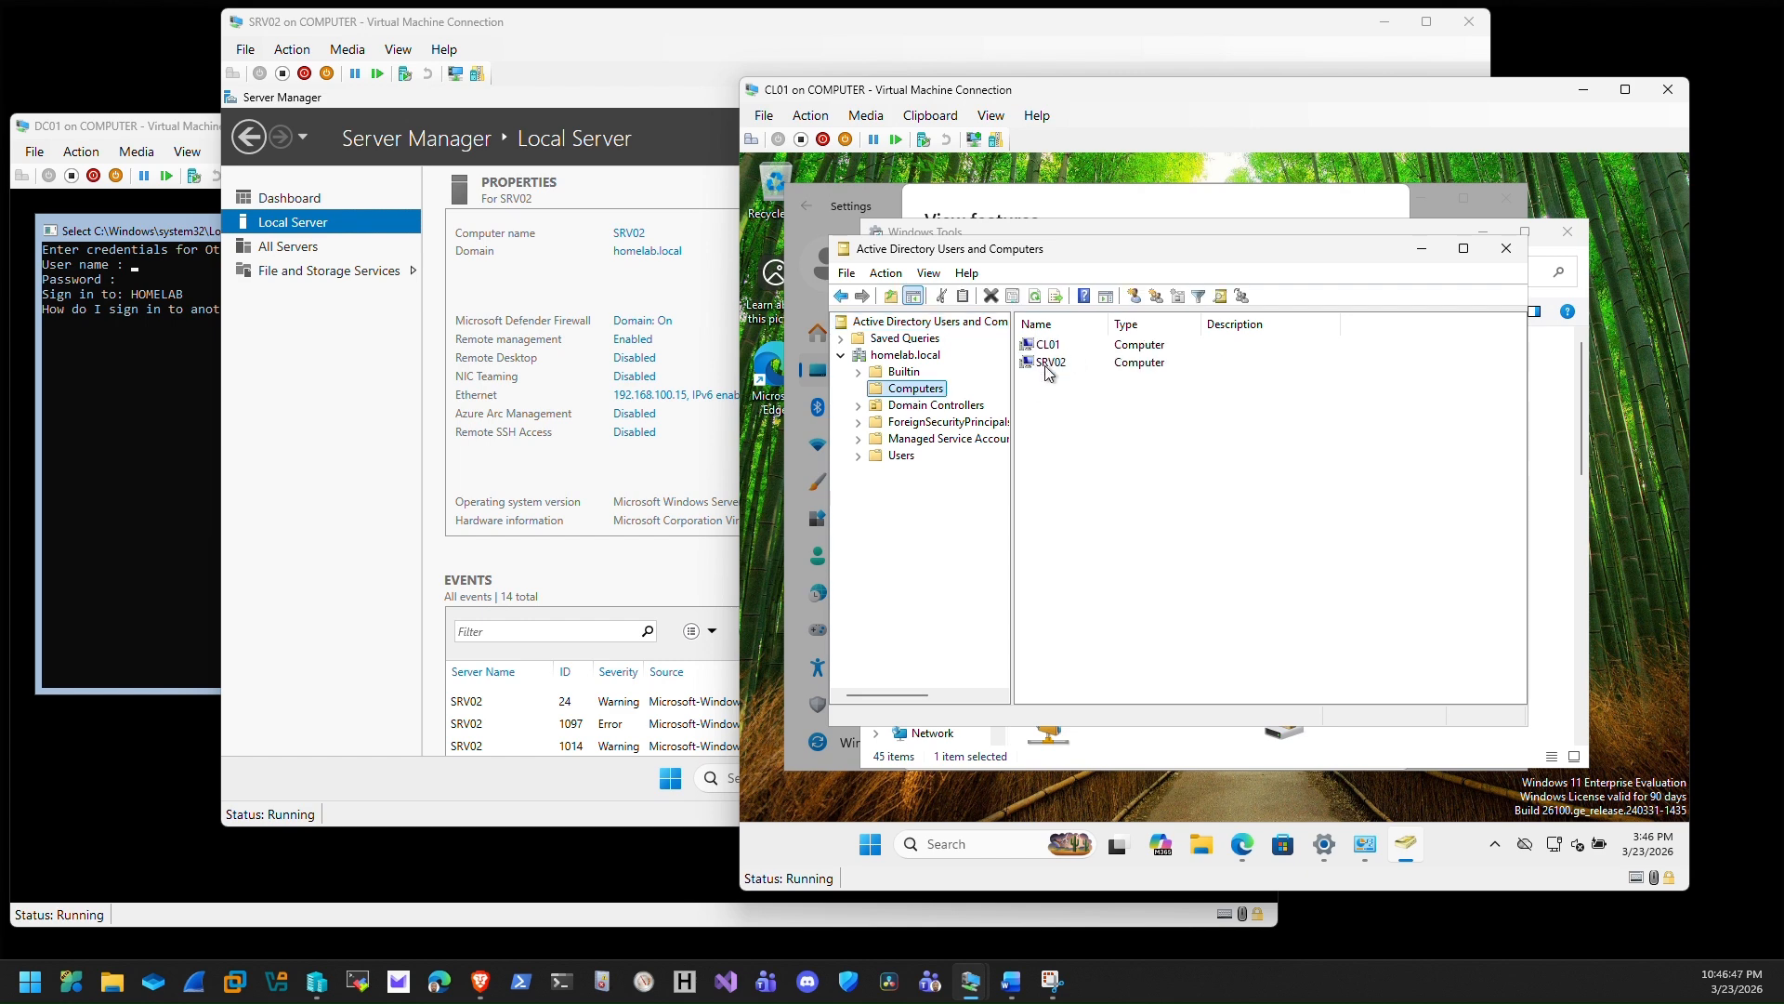
click(206, 362)
click(1339, 441)
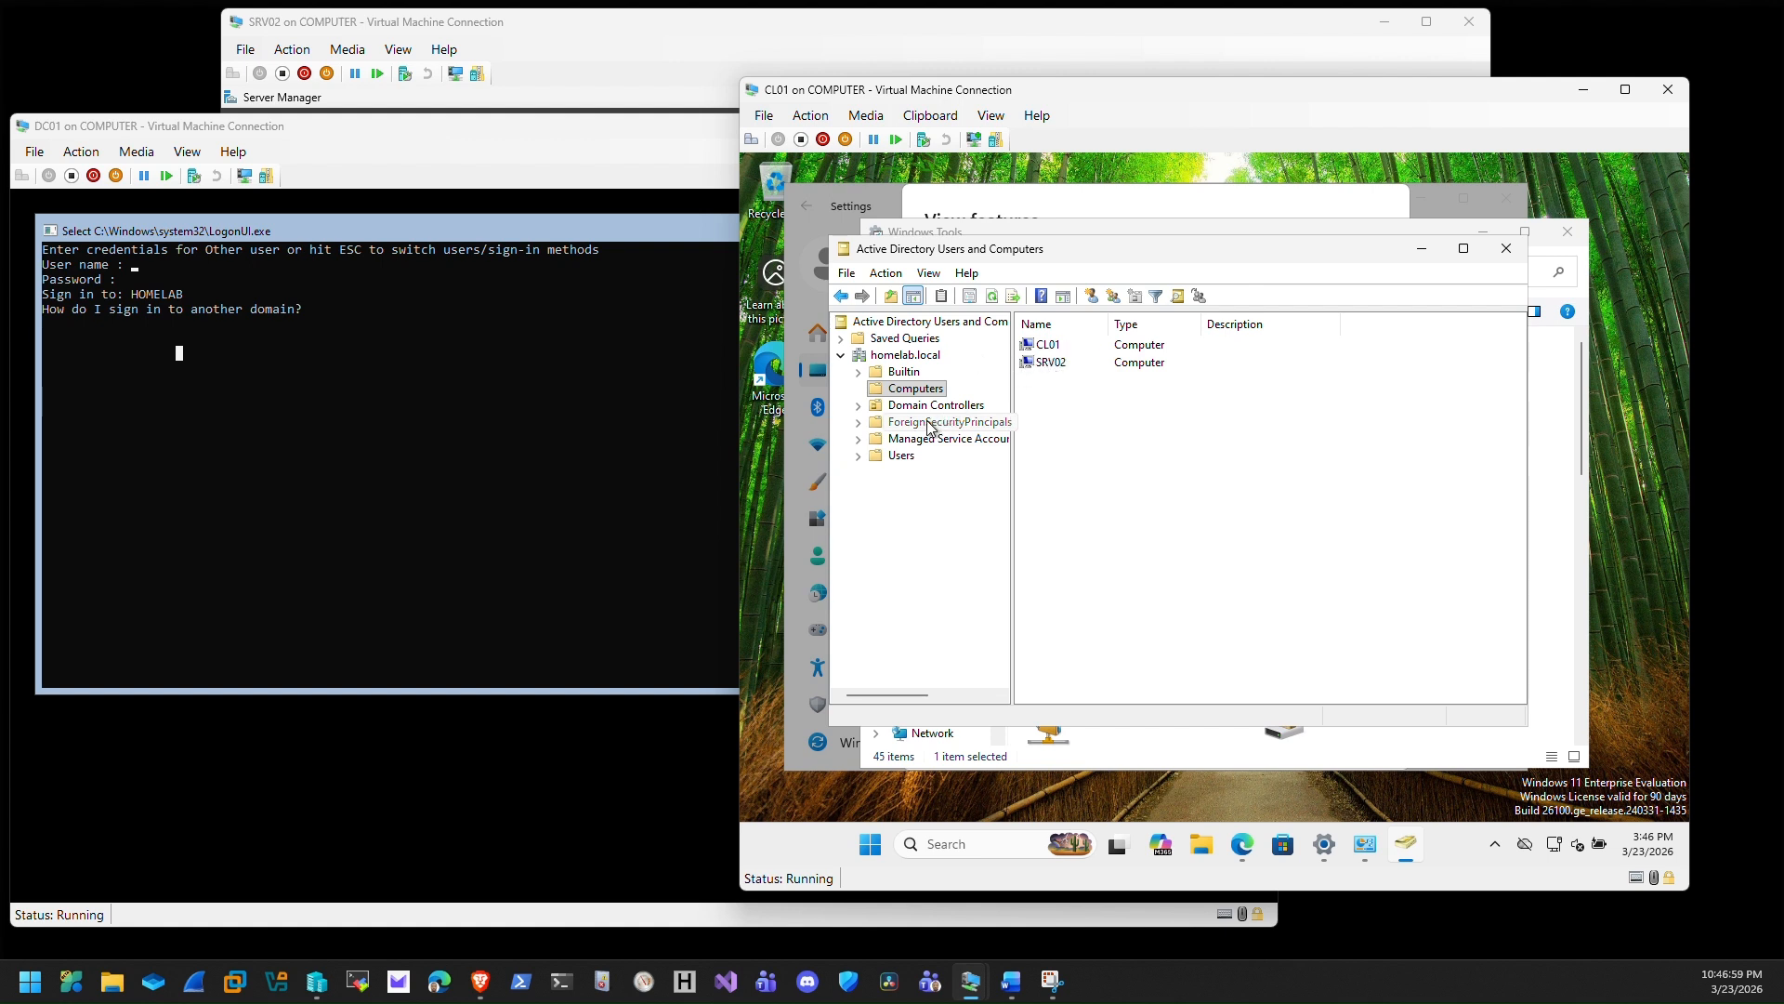
click(901, 457)
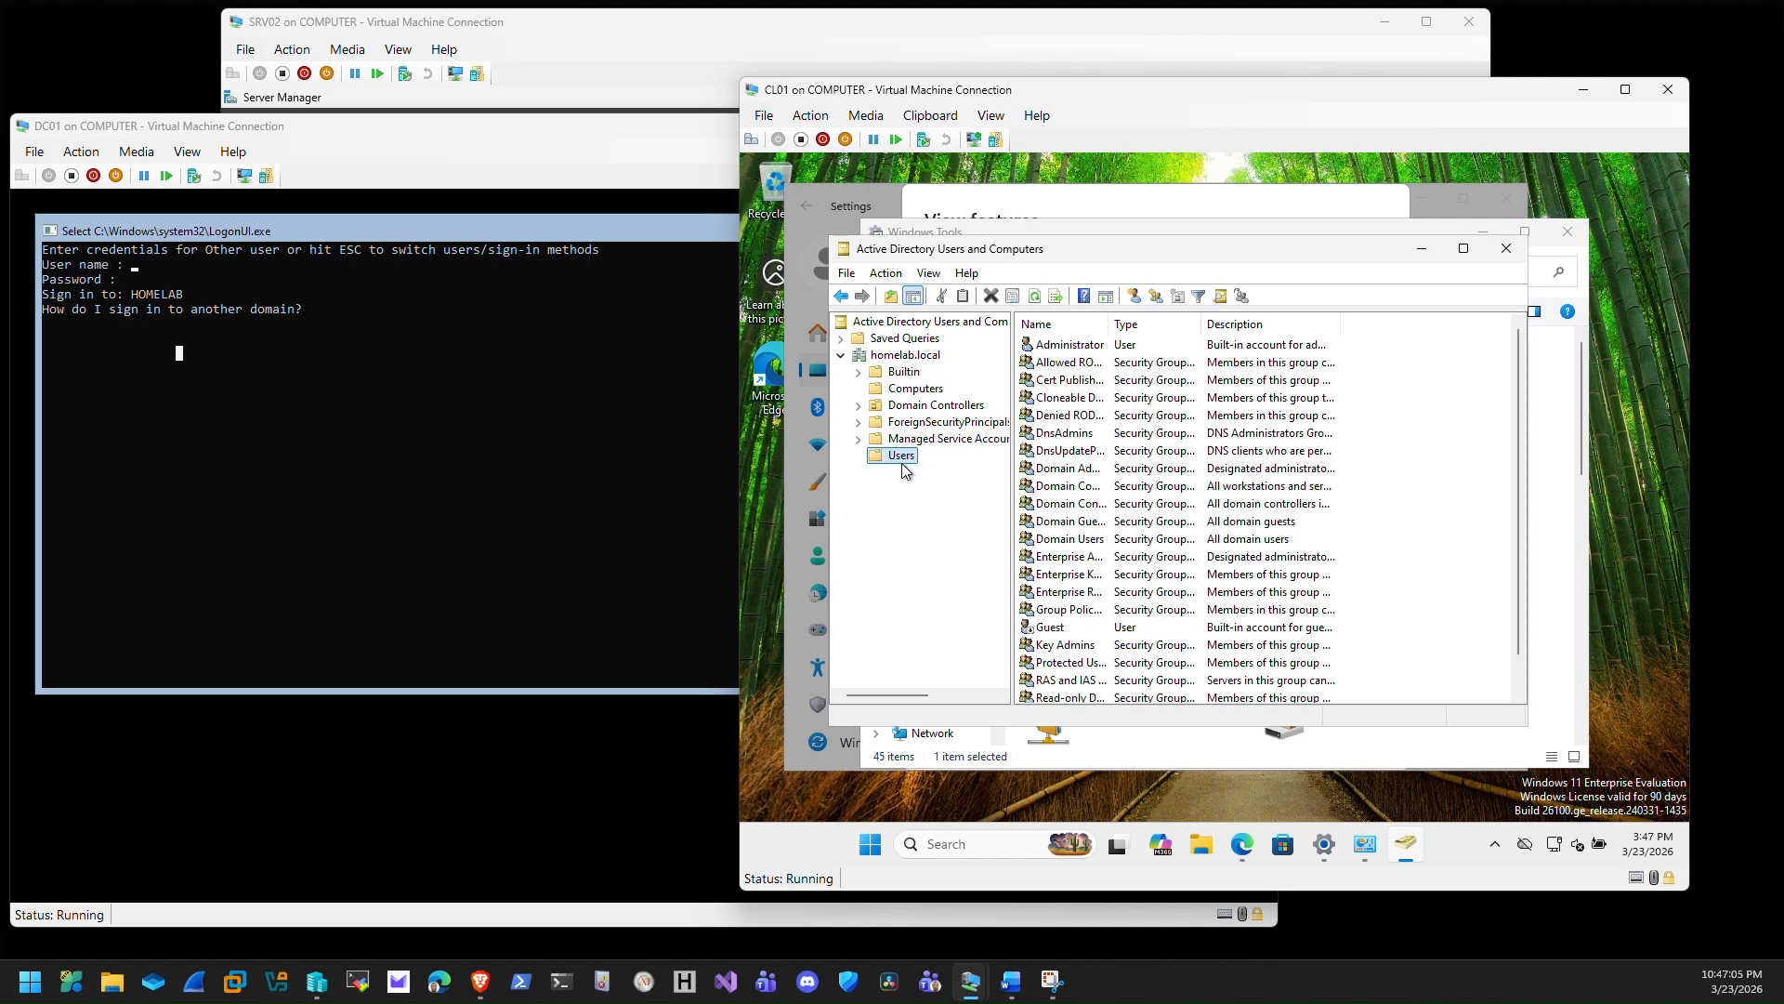
- Close Active Directory Users and Computers, Windows Tools, the optional features dialog and Settings on CL01
click(1506, 249)
click(1568, 232)
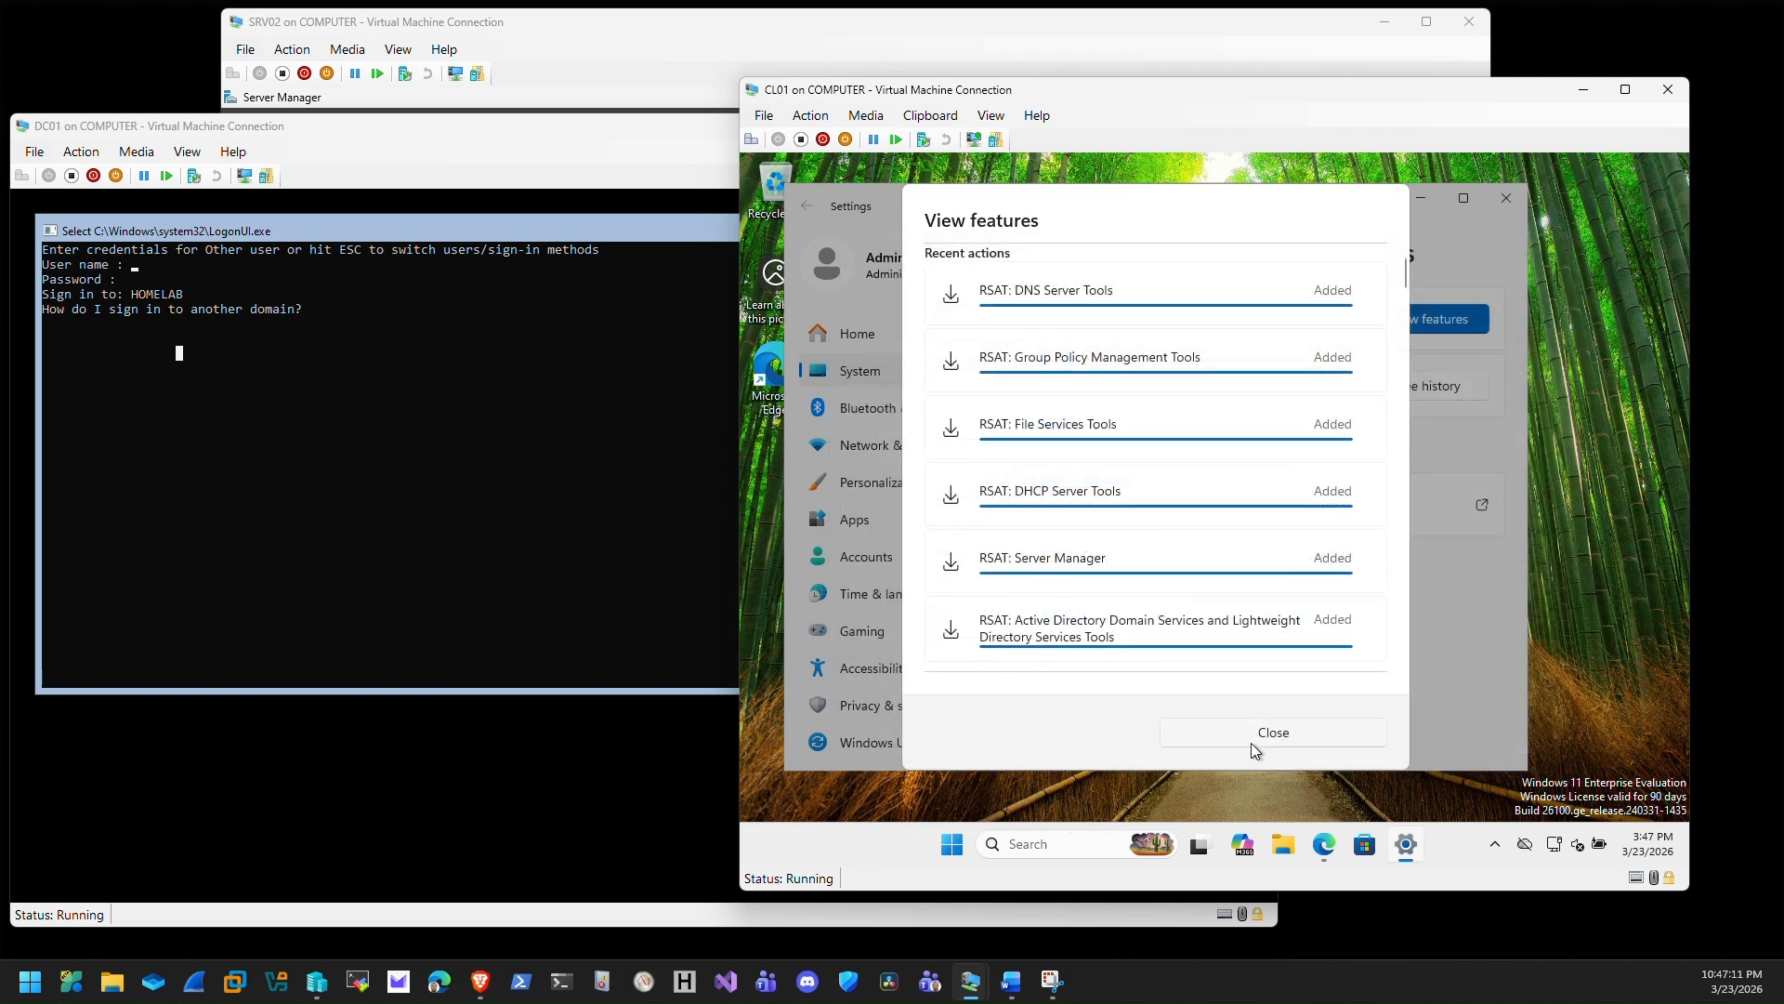
click(1259, 738)
click(1506, 198)
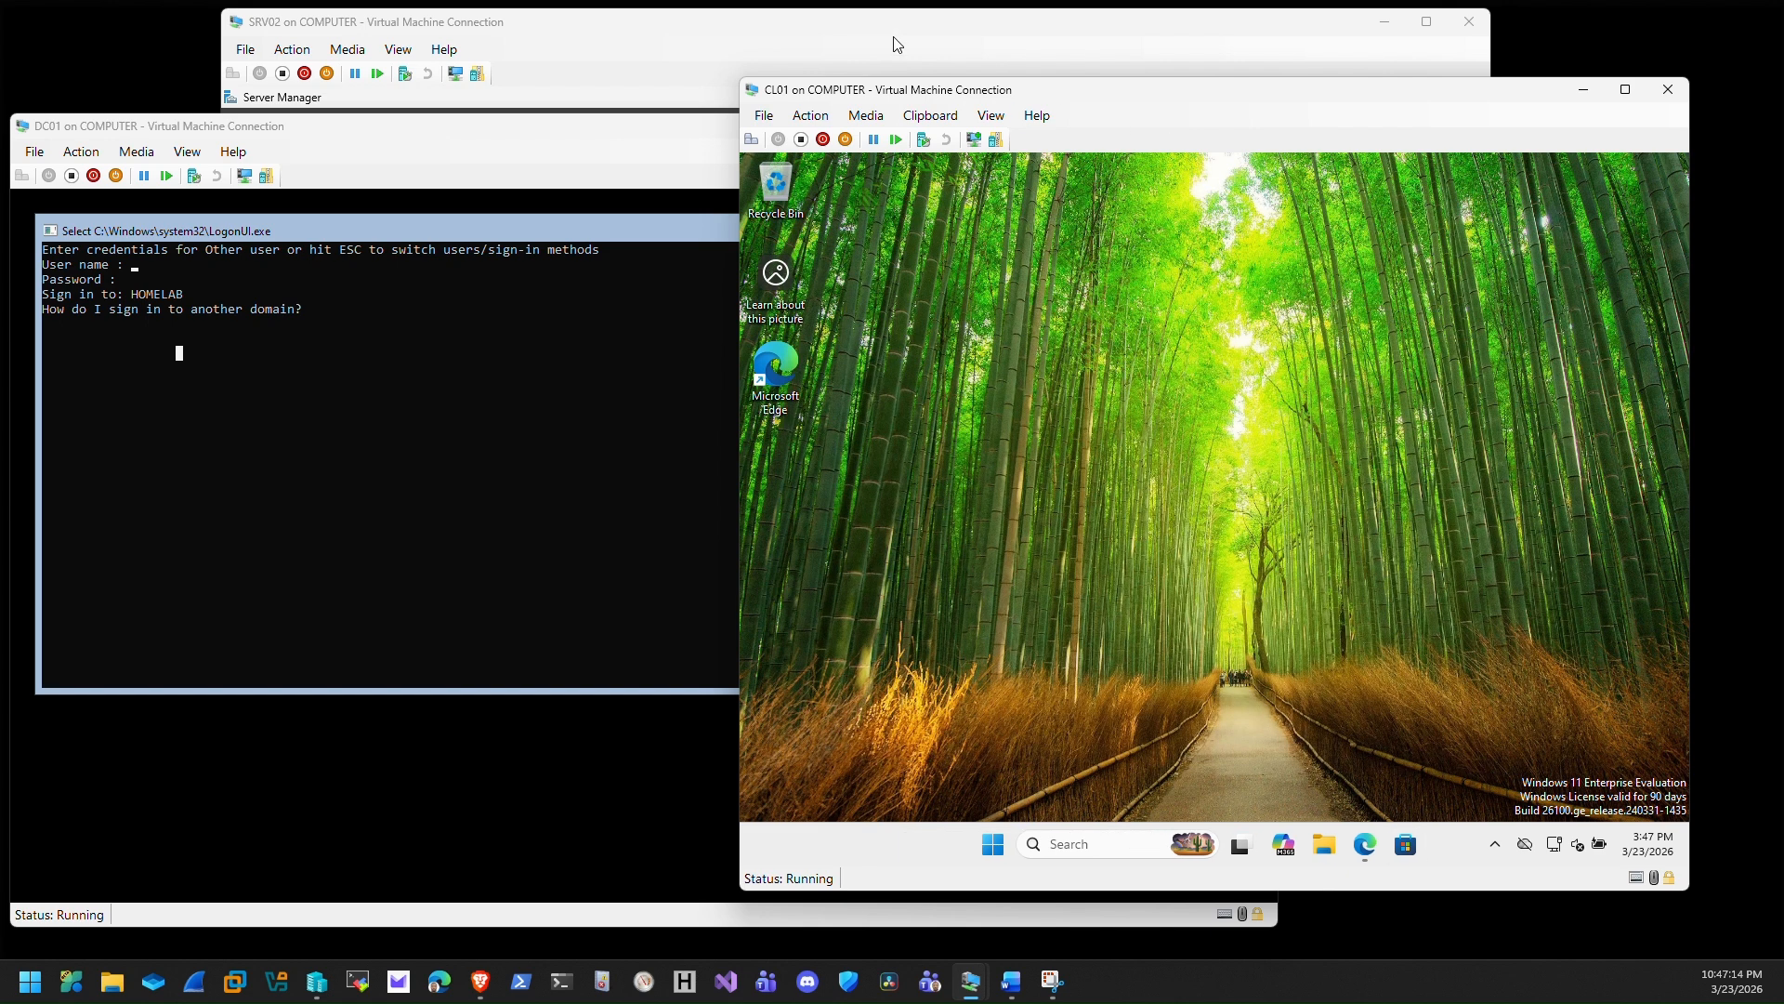